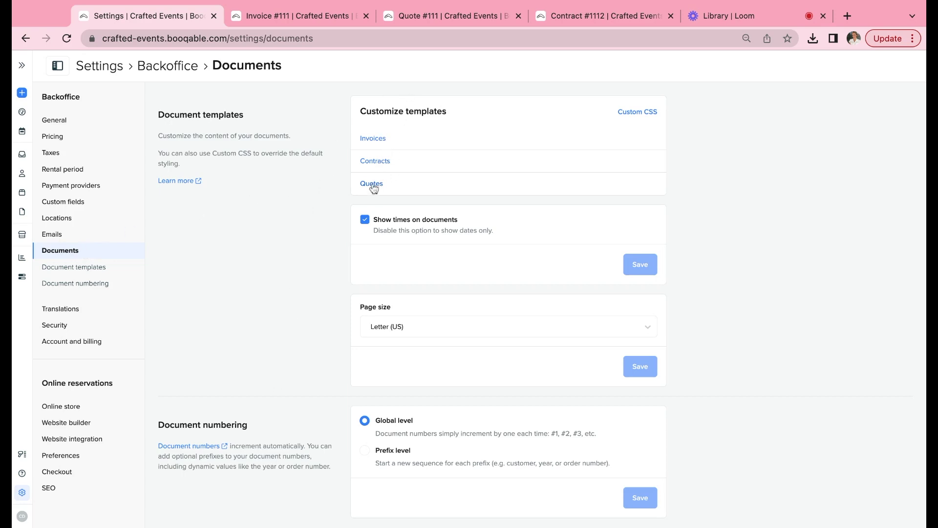
# - Scroll through the sample Invoice #111 document
pyautogui.click(317, 23)
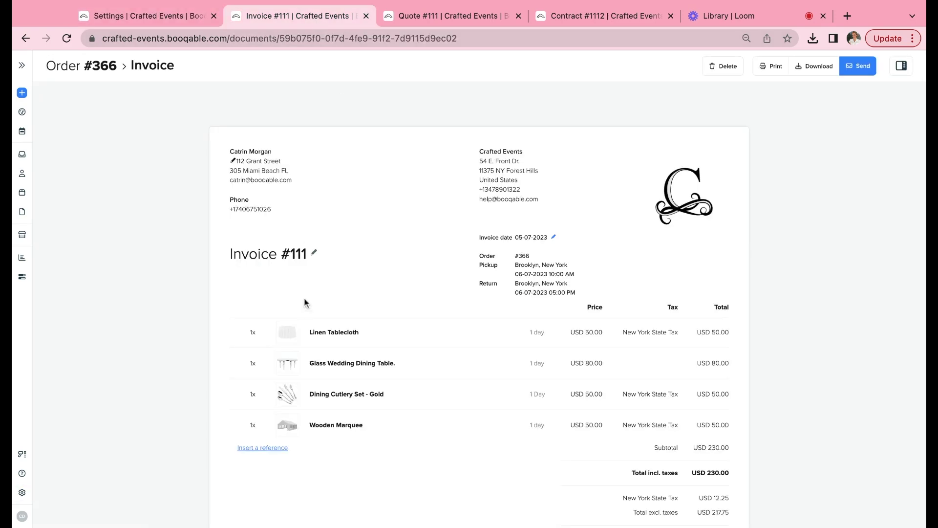
pyautogui.scroll(-2, 305, 299)
pyautogui.scroll(-4, 304, 302)
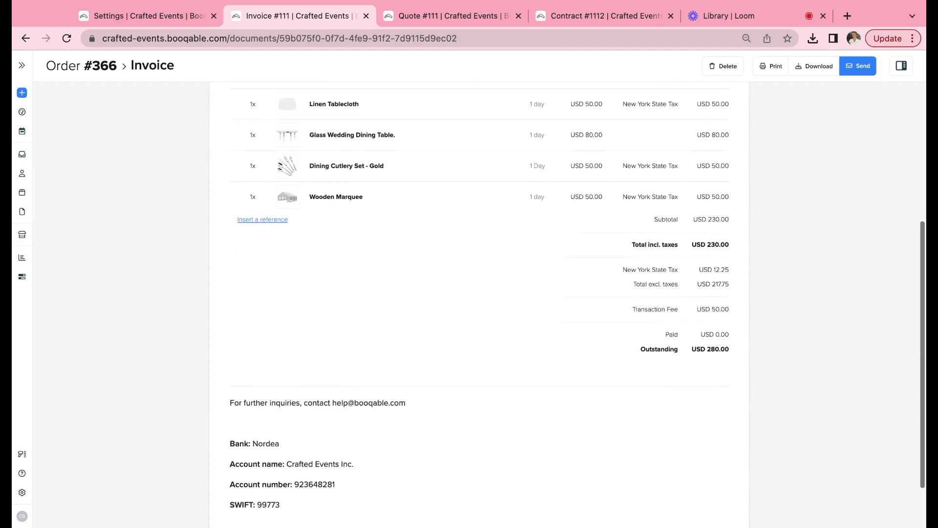
pyautogui.scroll(5, 363, 119)
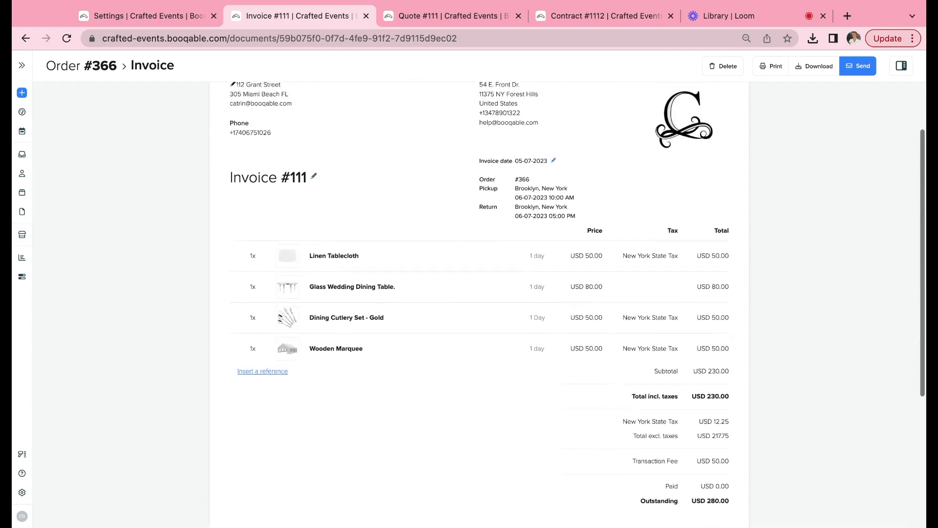
# - Scroll through the sample Quote #111 document
pyautogui.click(425, 15)
pyautogui.scroll(-1, 365, 287)
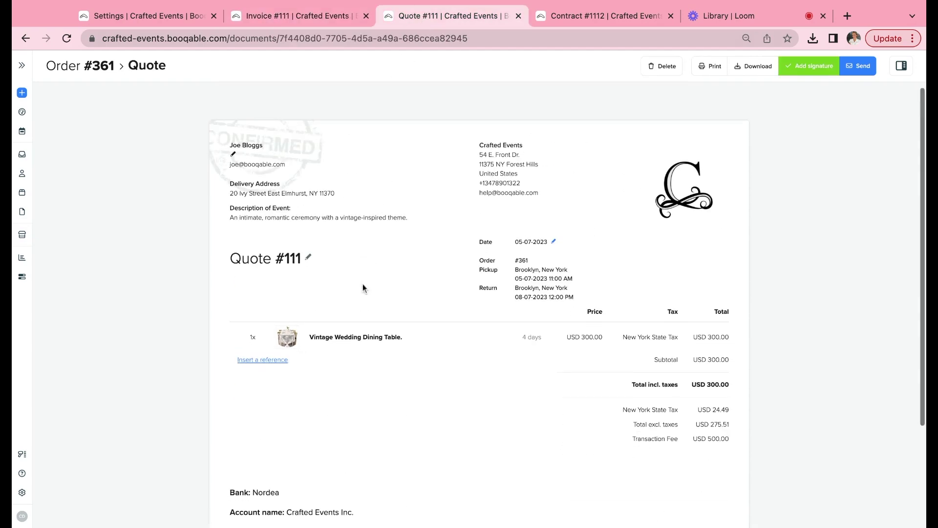
pyautogui.scroll(-2, 362, 287)
pyautogui.scroll(3, 363, 286)
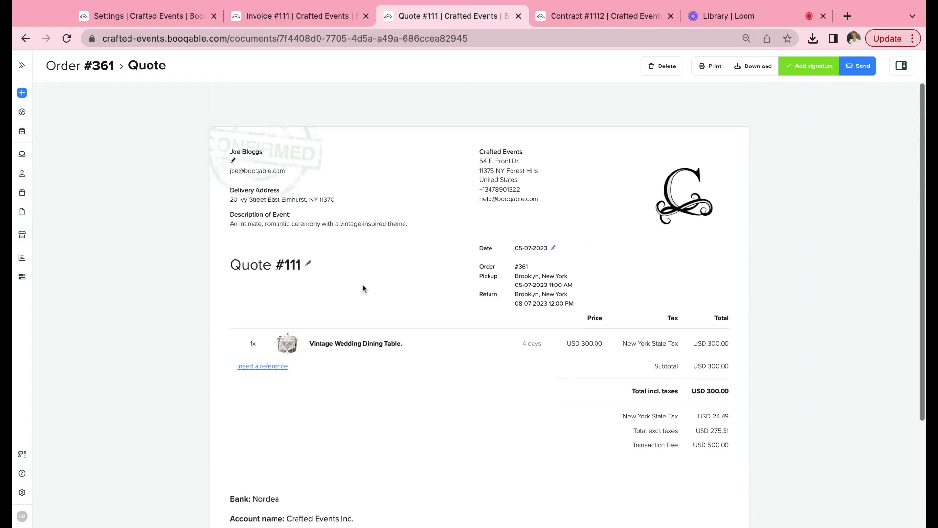
# - Review Contract #1112 for order #346, returning to its top
pyautogui.click(567, 16)
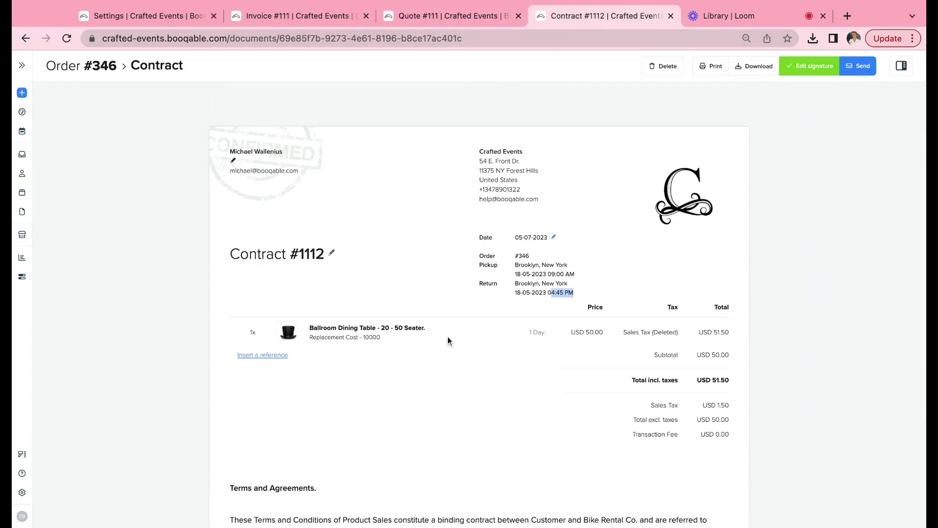
pyautogui.scroll(-2, 448, 324)
pyautogui.scroll(-3, 447, 324)
pyautogui.scroll(3, 447, 324)
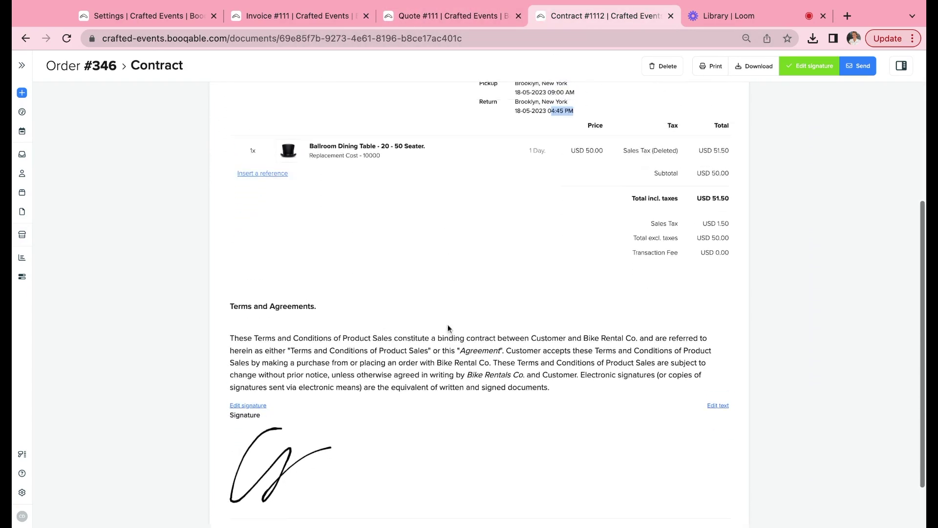
pyautogui.scroll(2, 416, 295)
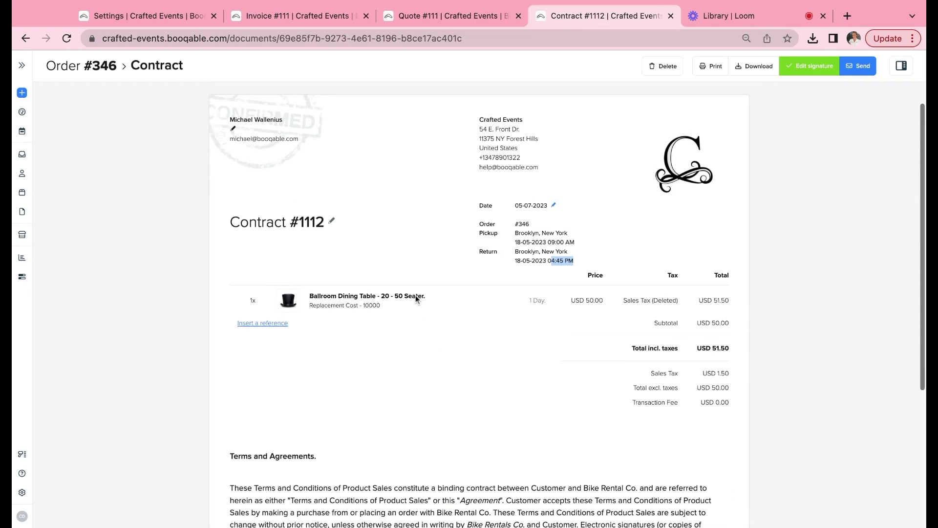
# - Draw a new signature and sign Contract #1112 with it
pyautogui.click(785, 73)
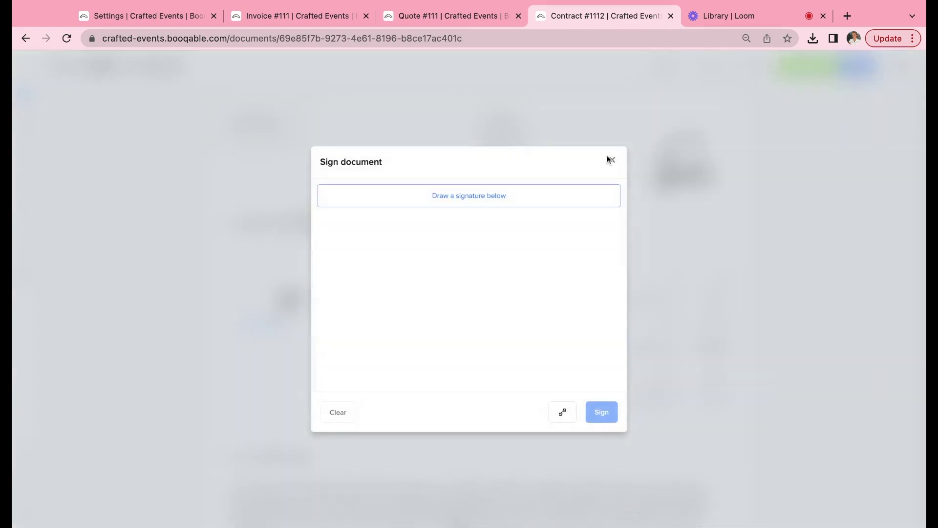
pyautogui.moveTo(471, 266)
pyautogui.mouseDown()
pyautogui.moveTo(425, 305)
pyautogui.moveTo(496, 320)
pyautogui.moveTo(521, 284)
pyautogui.mouseUp()
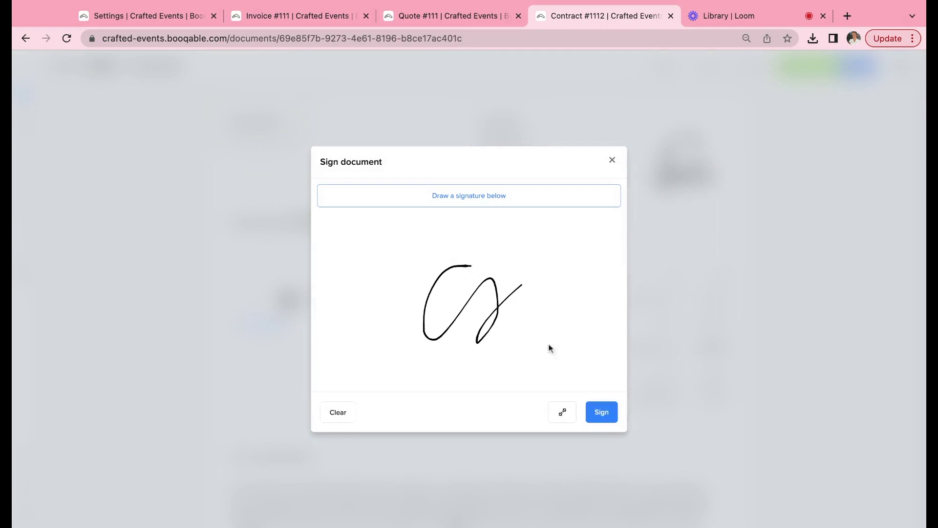
pyautogui.click(604, 421)
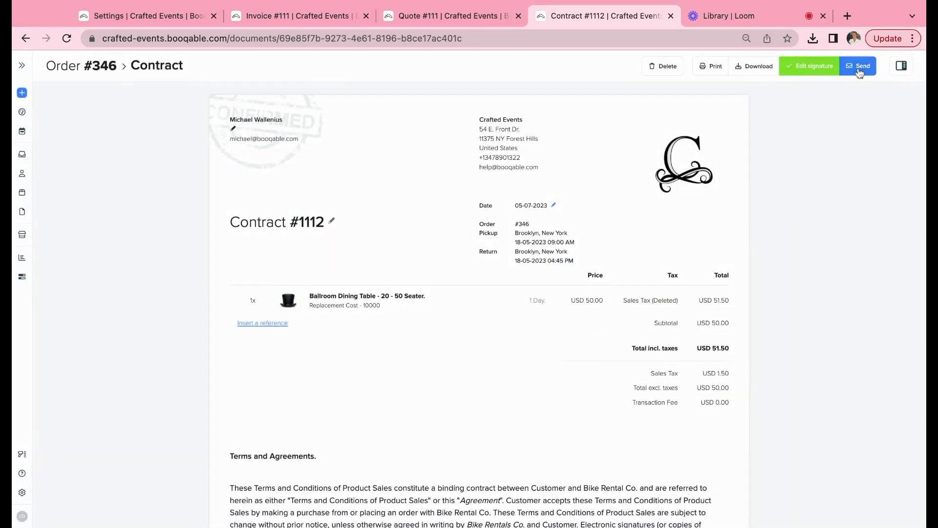
# - Fill a contract email with the Send contract template, cancel it unsent, and return to settings
pyautogui.click(859, 73)
pyautogui.click(635, 128)
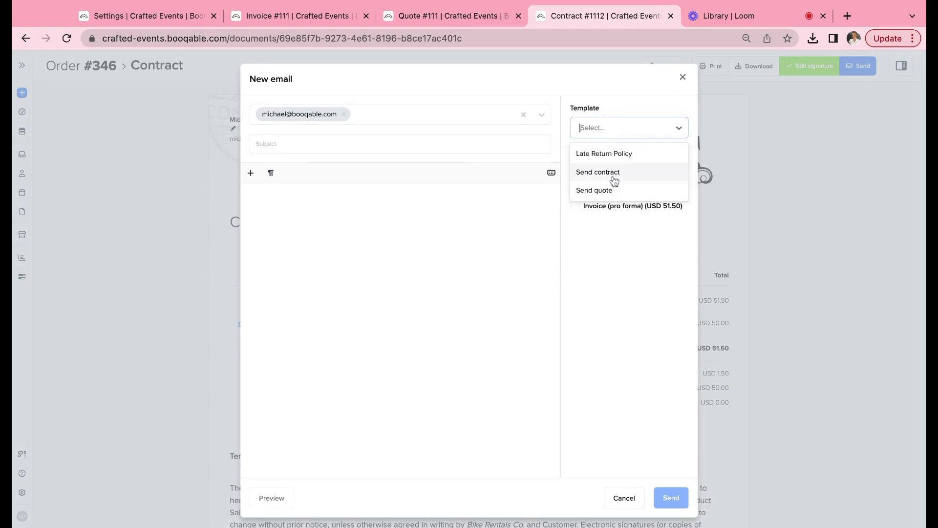
pyautogui.click(614, 180)
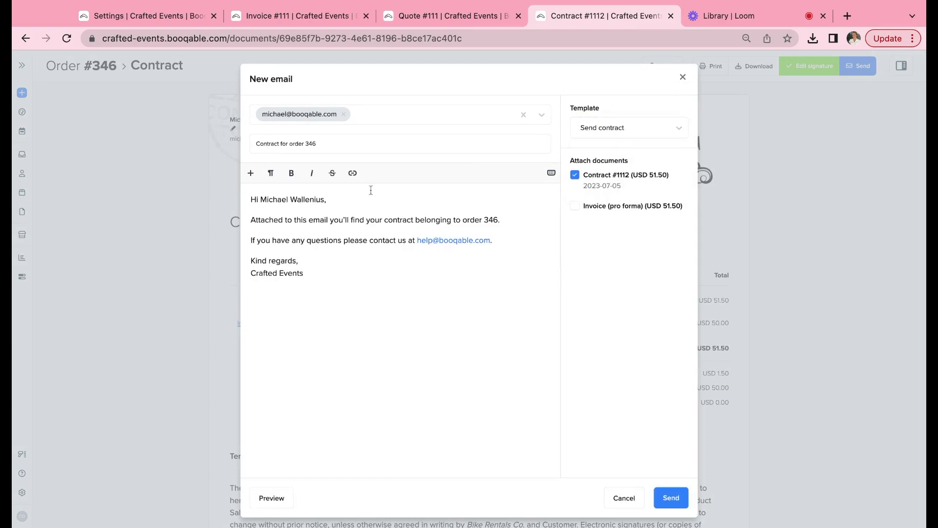
pyautogui.click(616, 505)
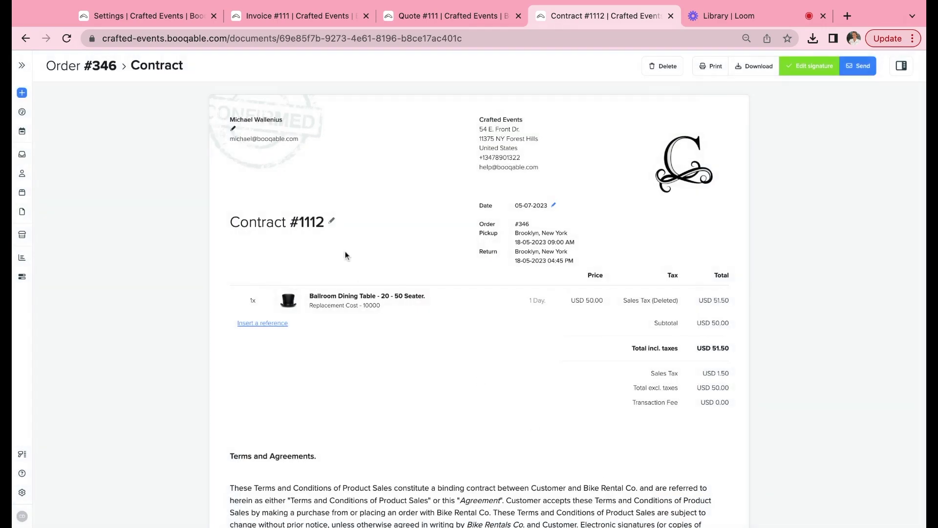
pyautogui.click(164, 18)
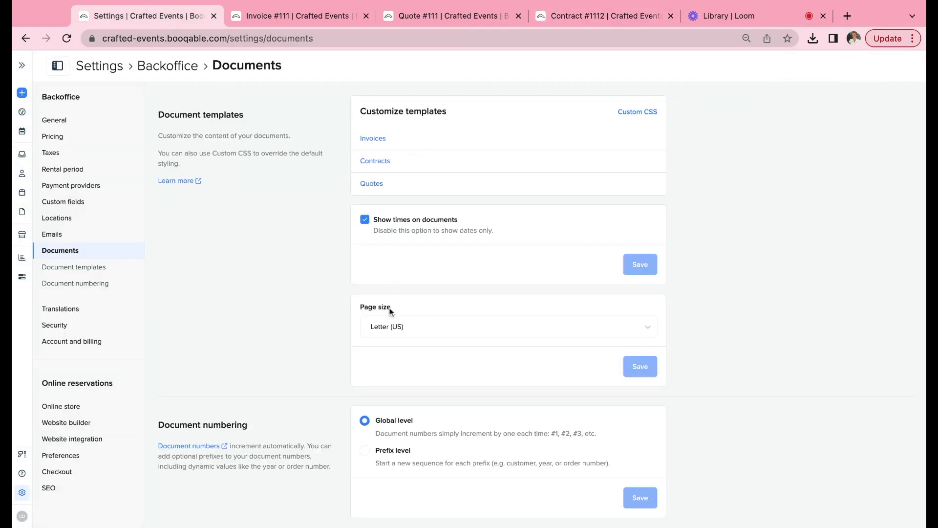
# - Toggle Show times on documents off and back on, checking the times on Invoice #111
pyautogui.click(383, 223)
pyautogui.click(383, 222)
pyautogui.click(289, 19)
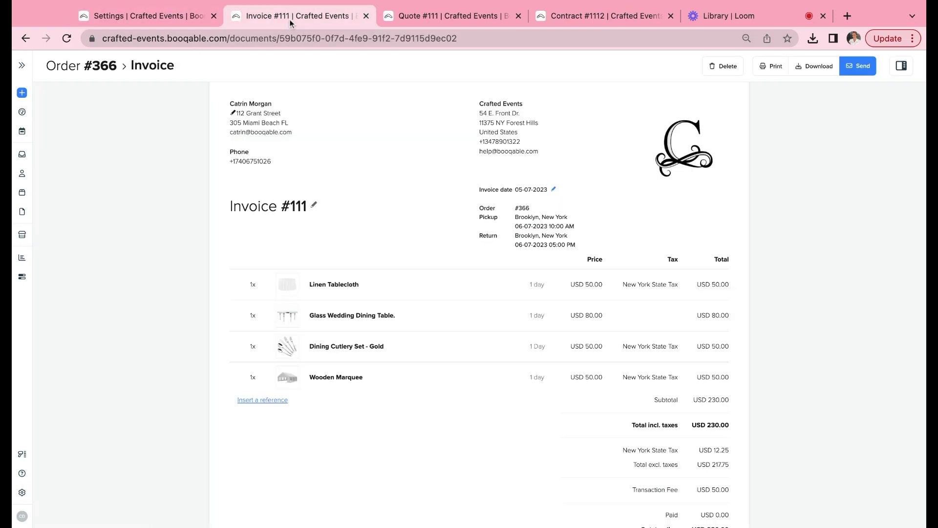
pyautogui.moveTo(551, 224); pyautogui.dragTo(577, 245)
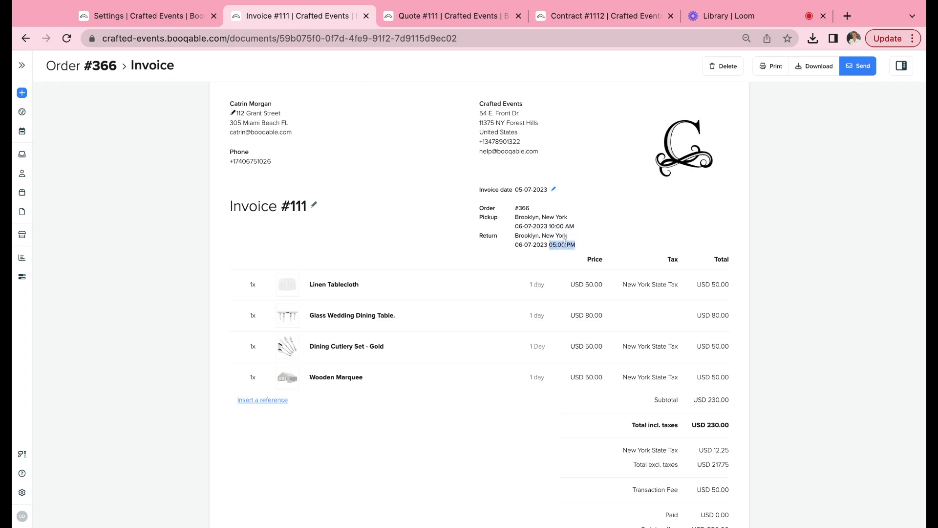
pyautogui.click(533, 226)
pyautogui.click(178, 19)
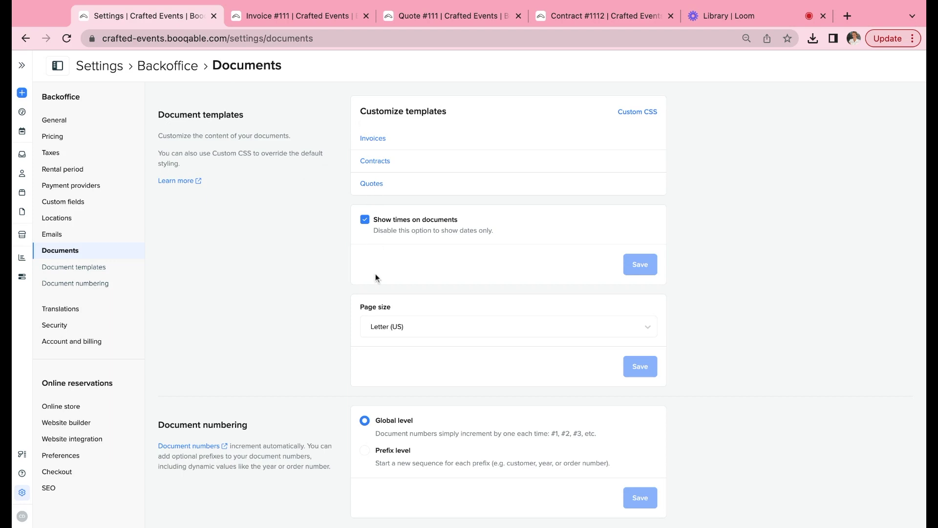
# - Keep the page size at Letter (US) and print Contract #1112
pyautogui.click(416, 334)
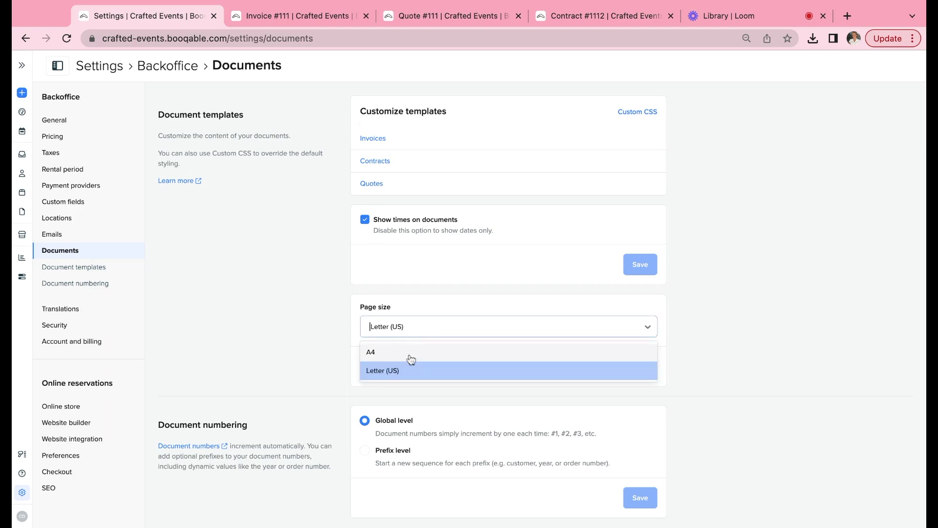
pyautogui.click(412, 381)
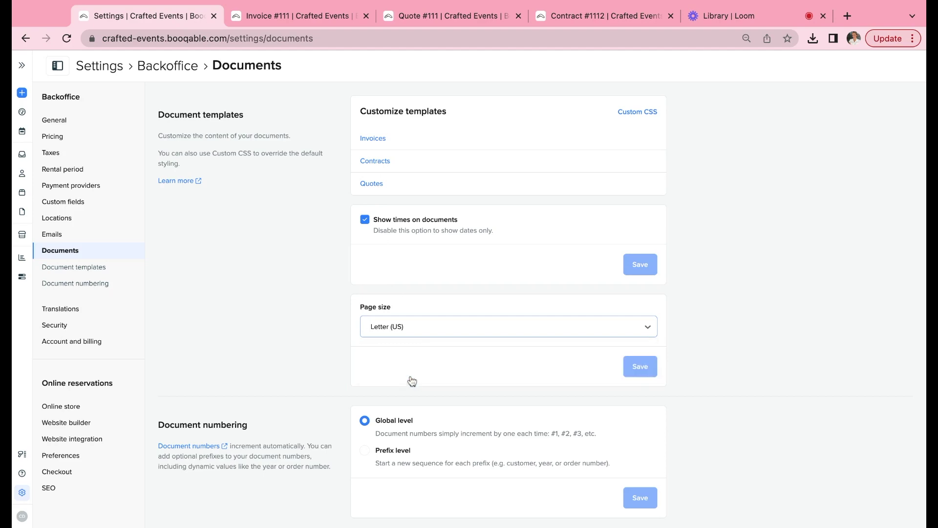
pyautogui.click(575, 21)
pyautogui.scroll(-1, 710, 76)
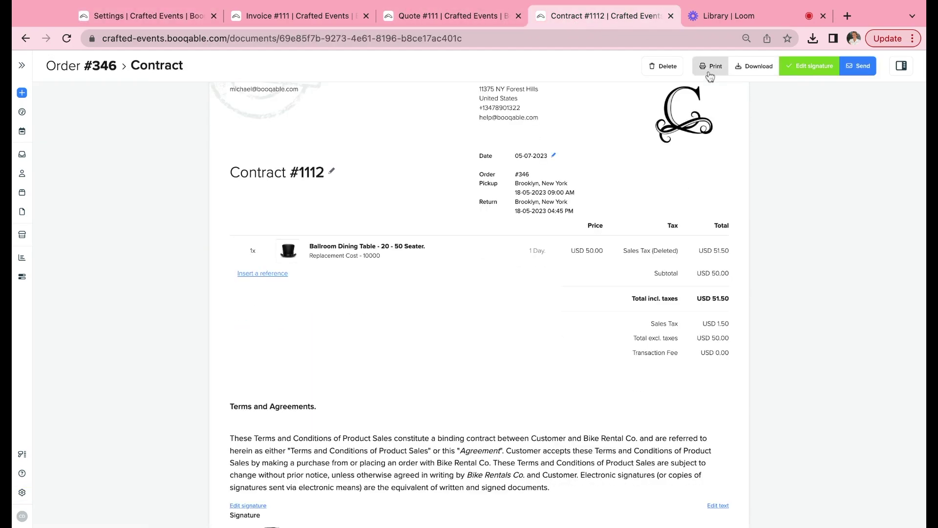
pyautogui.click(710, 69)
pyautogui.click(146, 16)
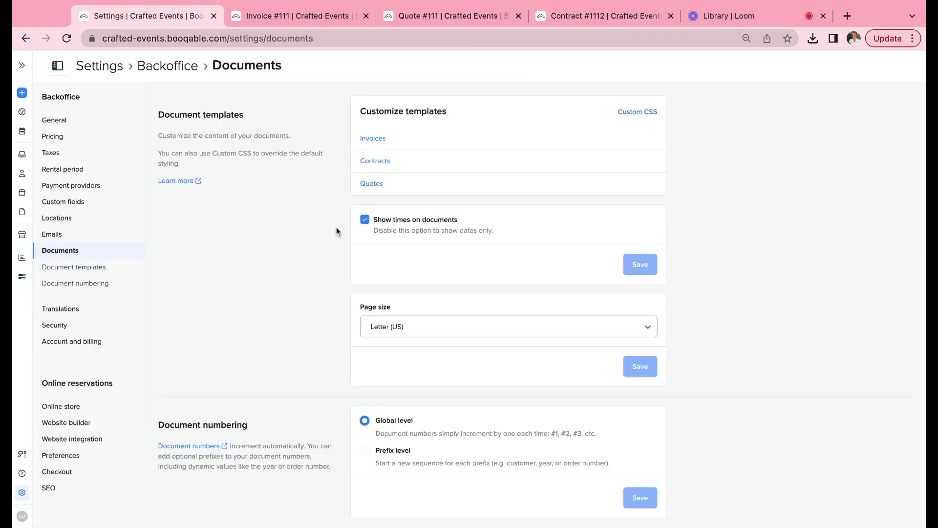
# - Open the Invoices link under Customize templates on the Documents settings page
pyautogui.scroll(-1, 392, 405)
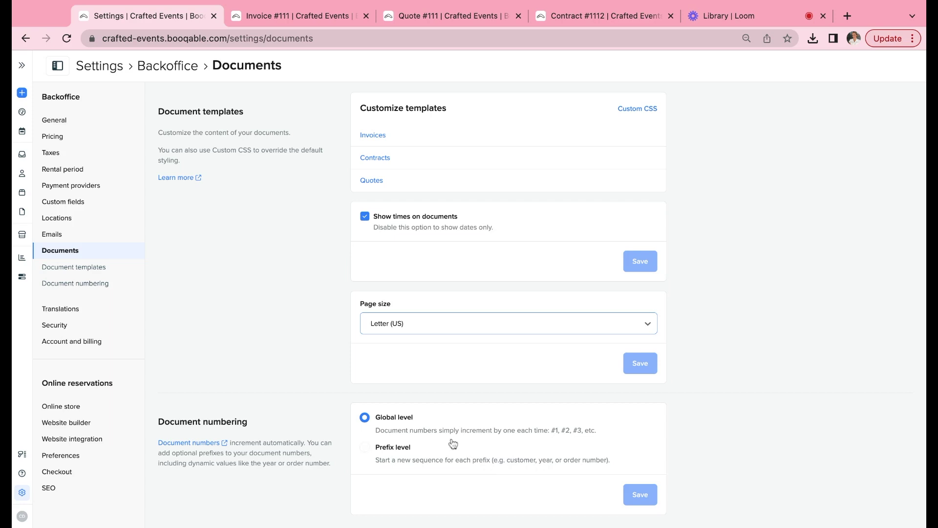
pyautogui.scroll(1, 413, 420)
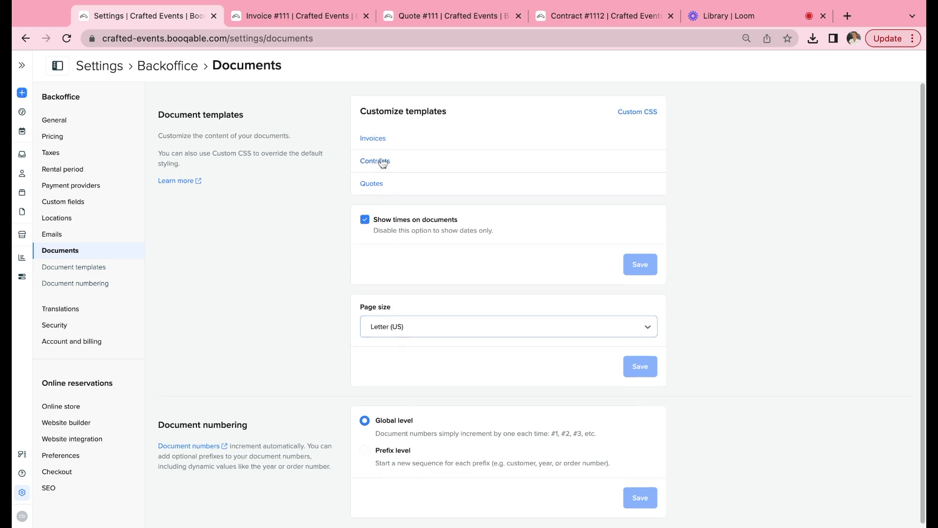
pyautogui.click(368, 139)
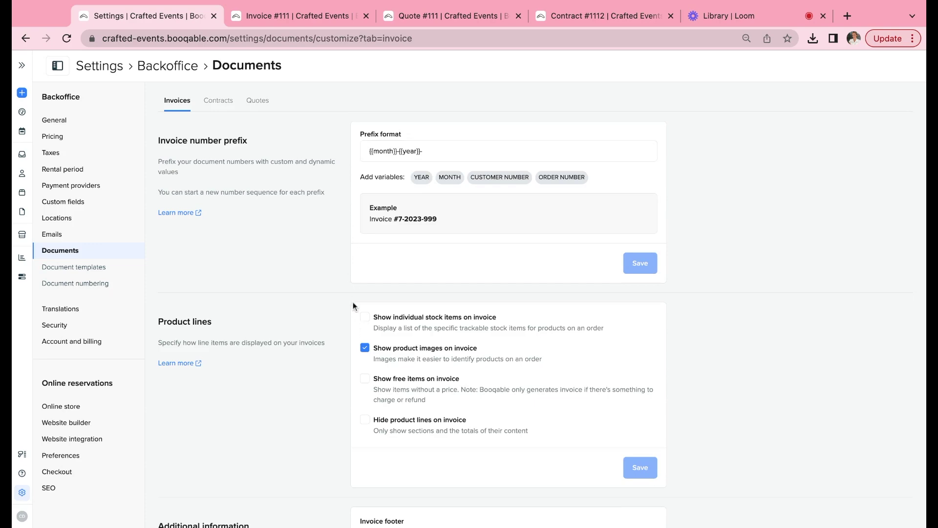
# - Browse the Contracts and Quotes template settings tabs
pyautogui.scroll(-5, 353, 306)
pyautogui.scroll(5, 353, 306)
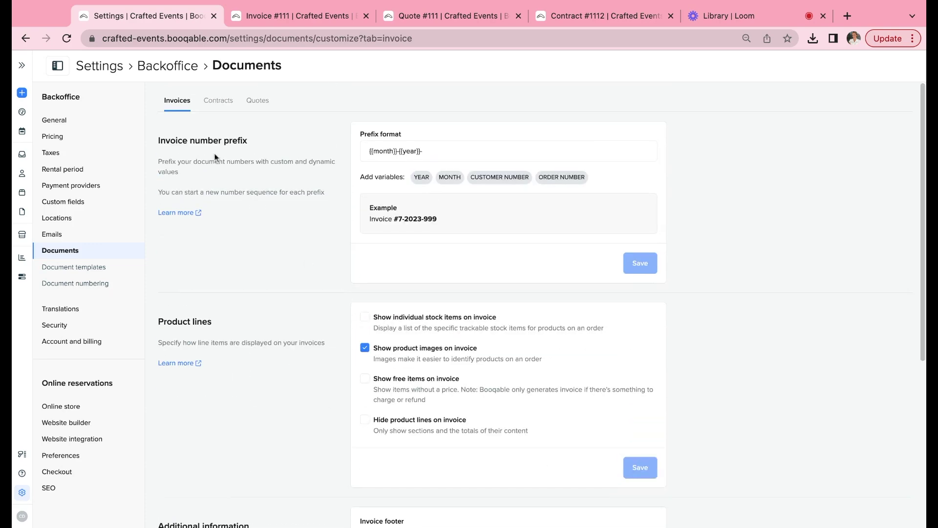
pyautogui.click(218, 101)
pyautogui.click(259, 100)
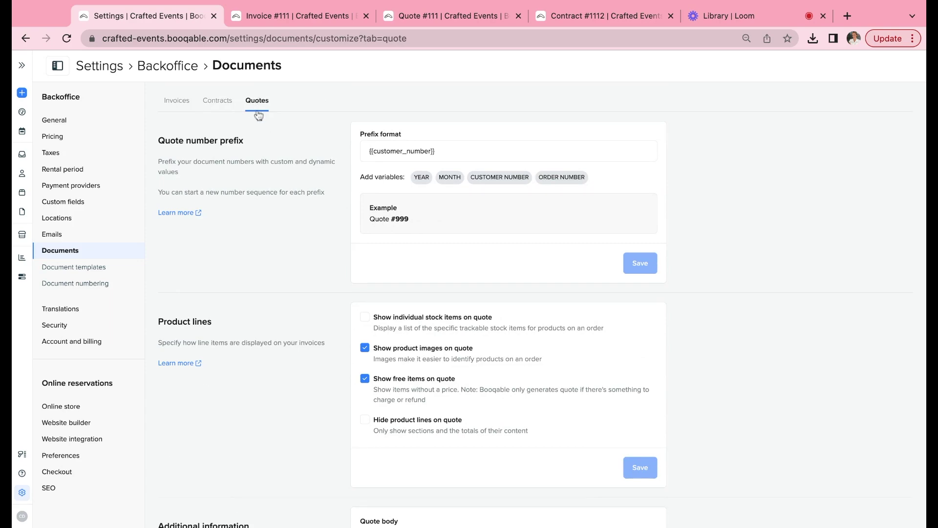
pyautogui.click(221, 111)
pyautogui.scroll(-6, 414, 336)
pyautogui.scroll(4, 416, 312)
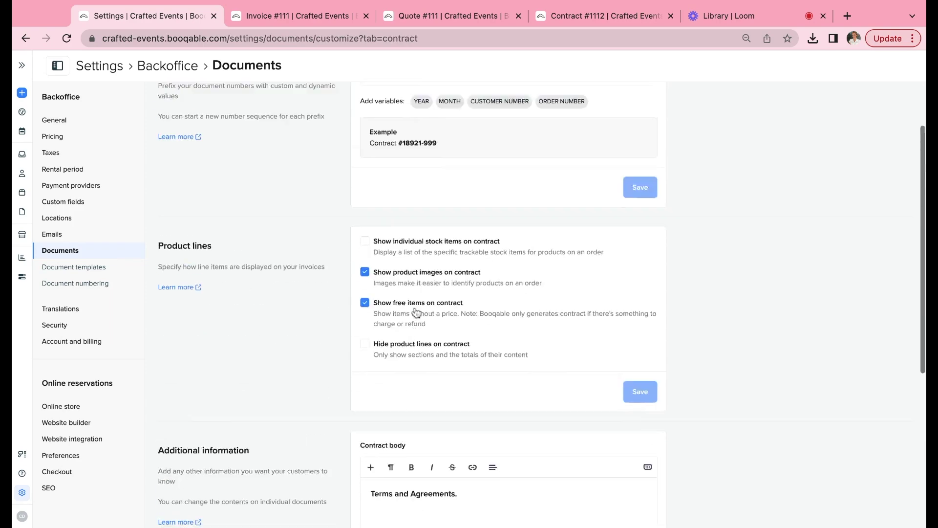
pyautogui.scroll(3, 416, 311)
pyautogui.click(257, 100)
pyautogui.scroll(-5, 335, 263)
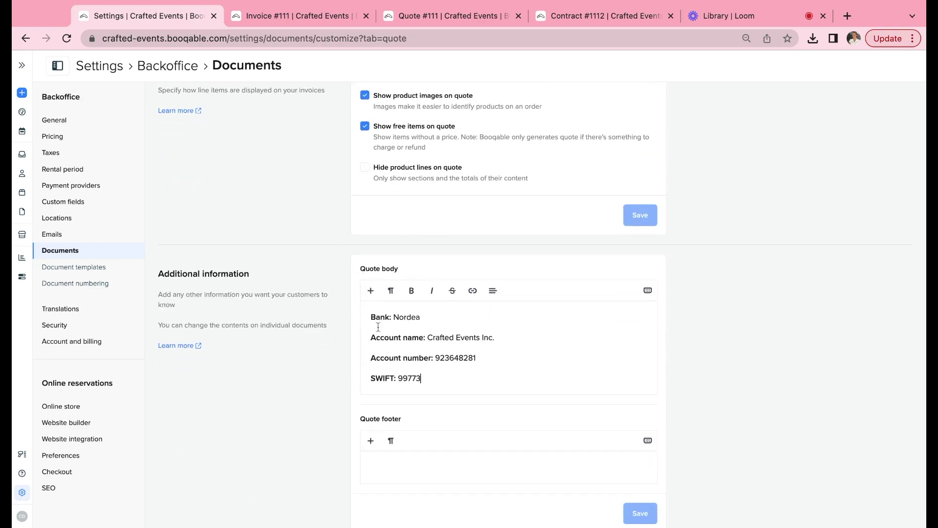
pyautogui.scroll(5, 242, 194)
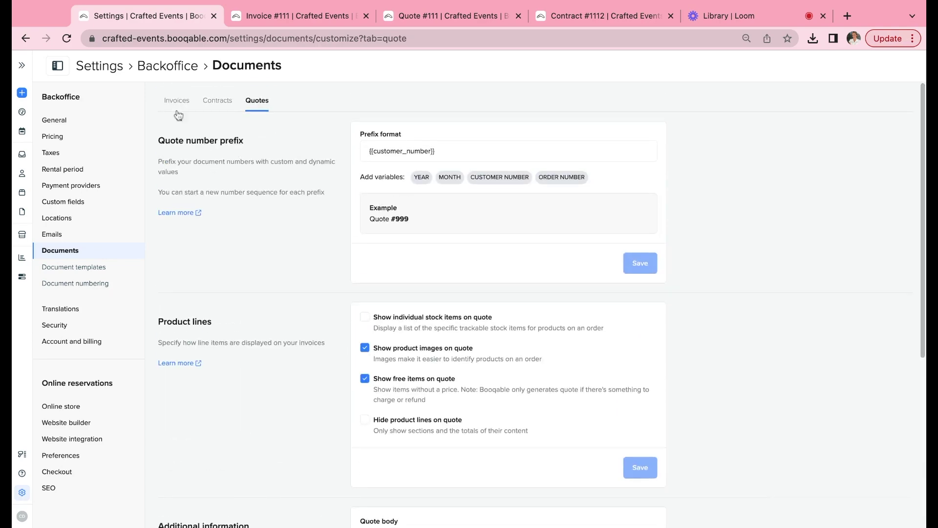
# - Review the invoice footer text on the Invoices tab, then switch to the Contracts tab
pyautogui.click(177, 102)
pyautogui.scroll(-5, 401, 335)
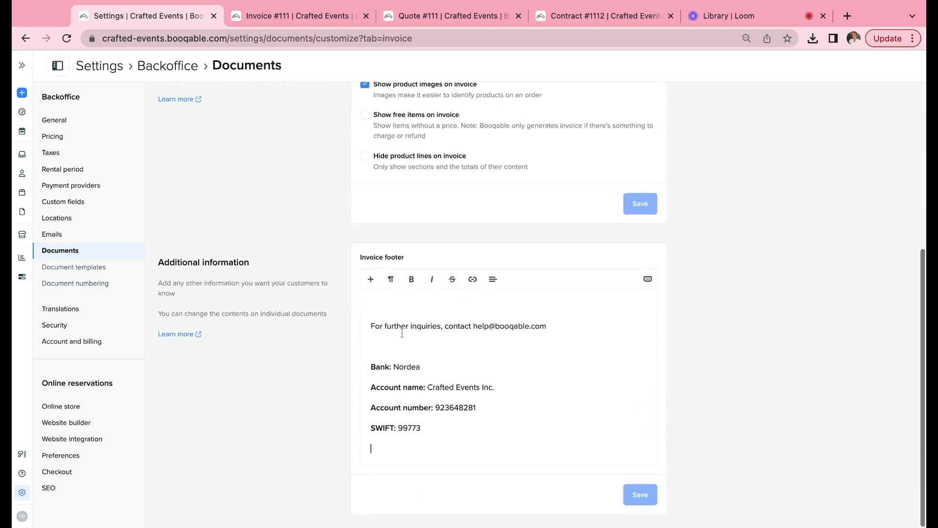
pyautogui.click(378, 313)
pyautogui.scroll(5, 314, 219)
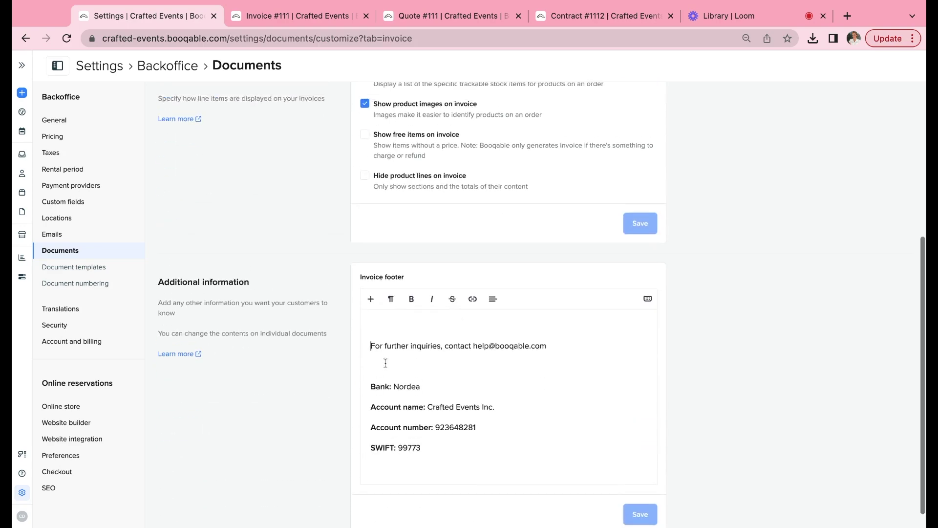
pyautogui.click(230, 102)
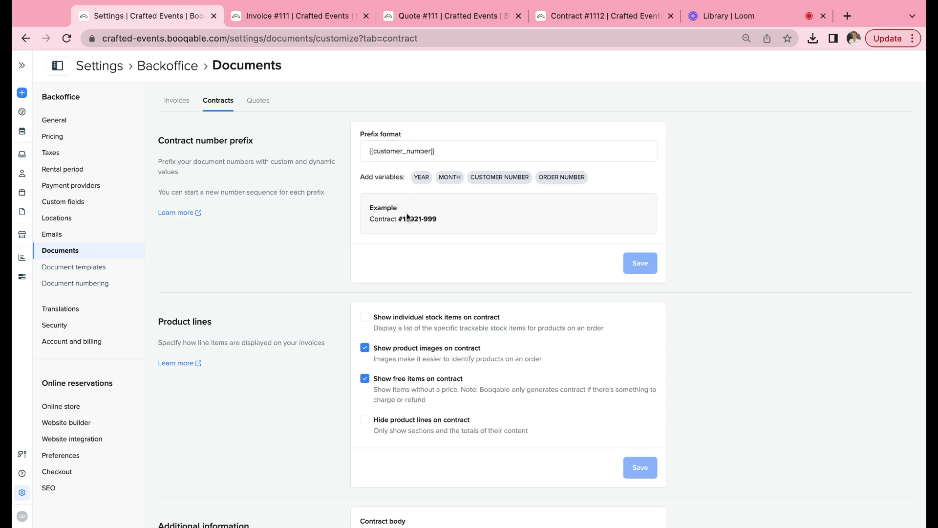
pyautogui.click(407, 154)
pyautogui.press('super+a')
pyautogui.click(419, 176)
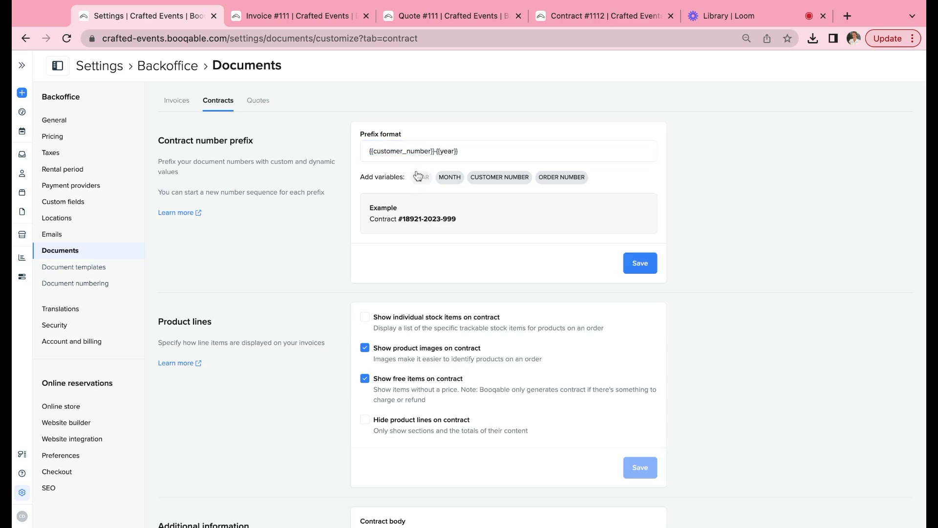
pyautogui.click(447, 178)
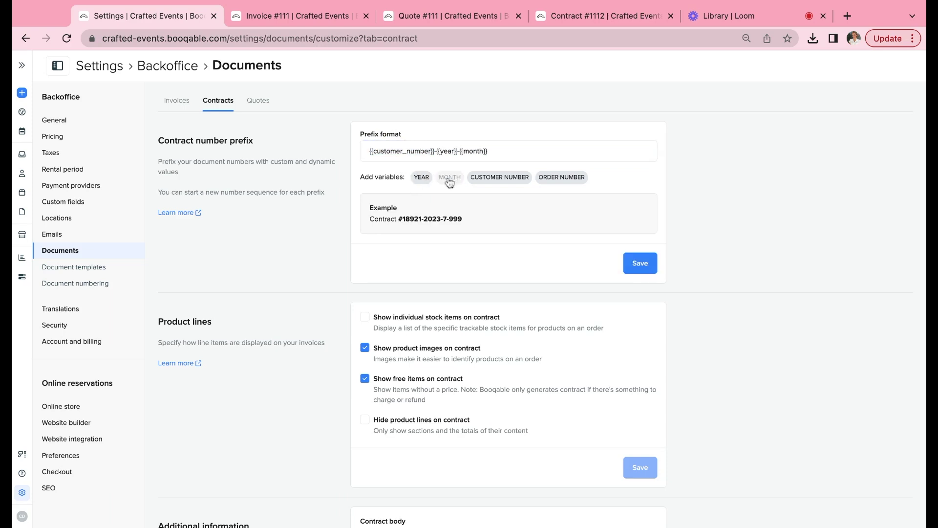
pyautogui.click(404, 153)
pyautogui.press('super+a')
pyautogui.press('BackSpace')
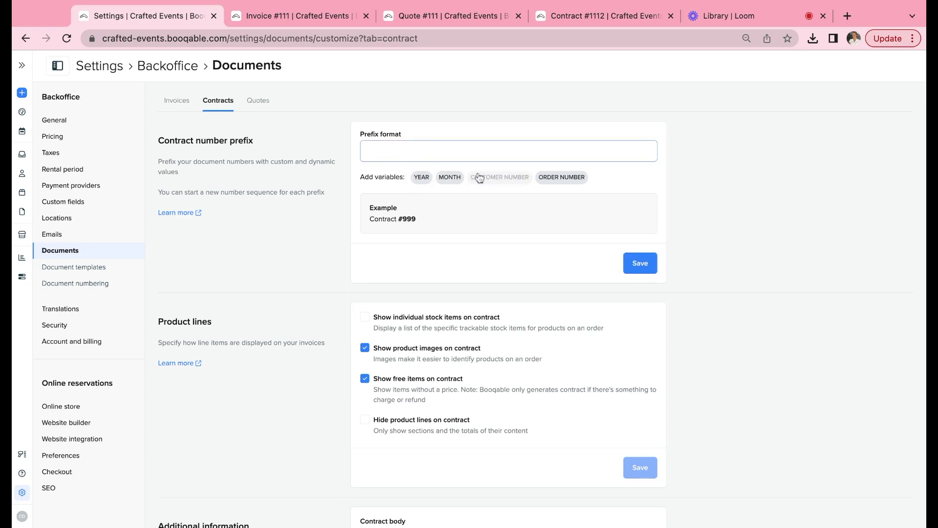
pyautogui.click(478, 178)
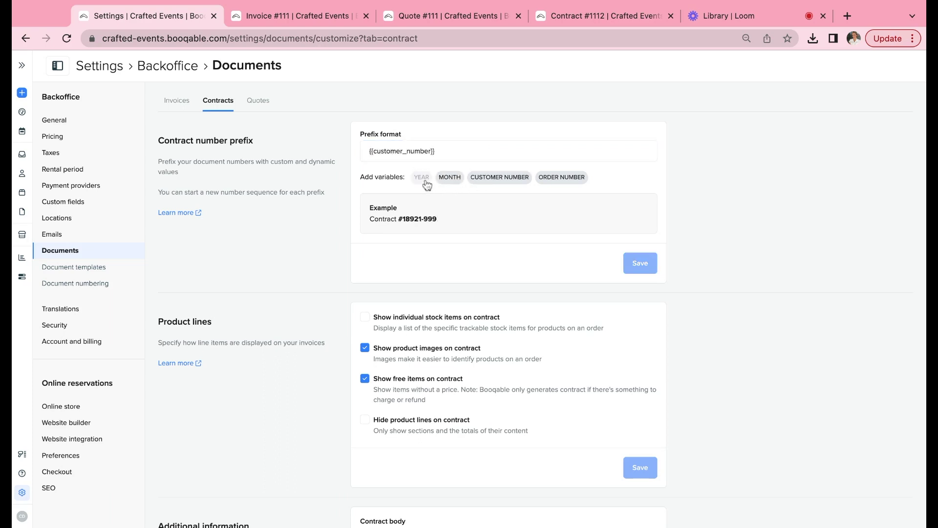
pyautogui.click(451, 151)
pyautogui.press('super+a')
pyautogui.press('BackSpace')
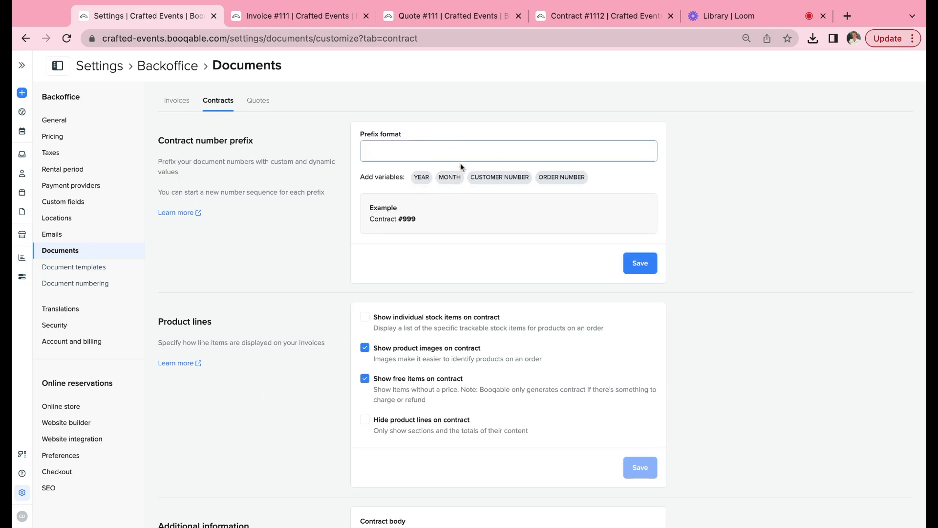
pyautogui.click(496, 178)
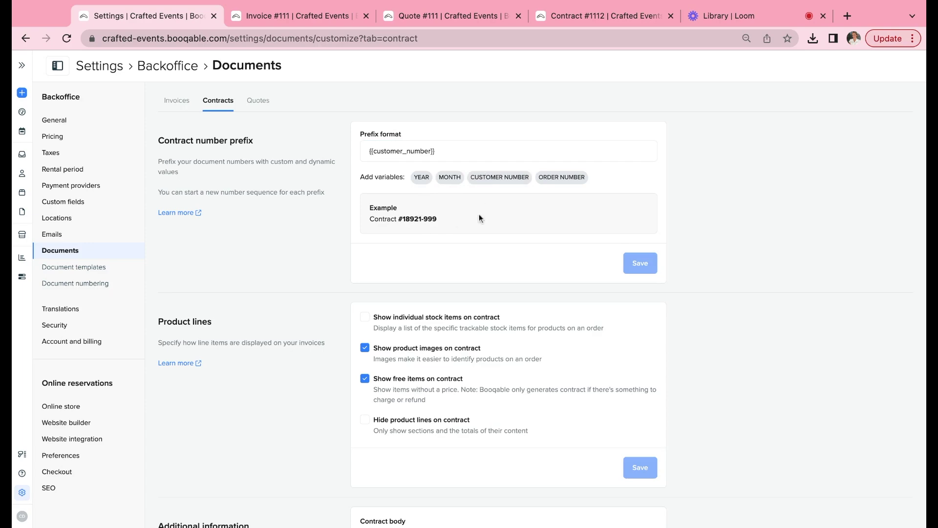
pyautogui.scroll(-1, 575, 286)
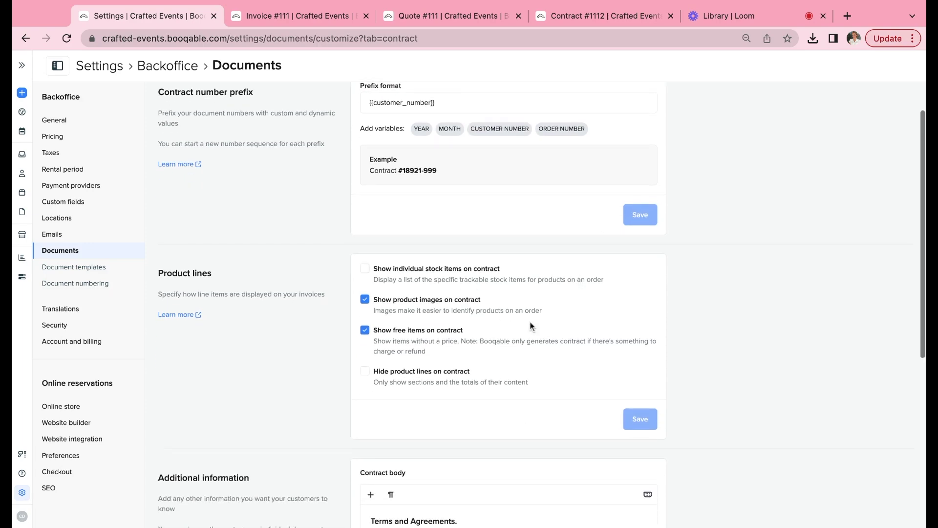
pyautogui.scroll(-1, 530, 317)
pyautogui.scroll(-2, 504, 291)
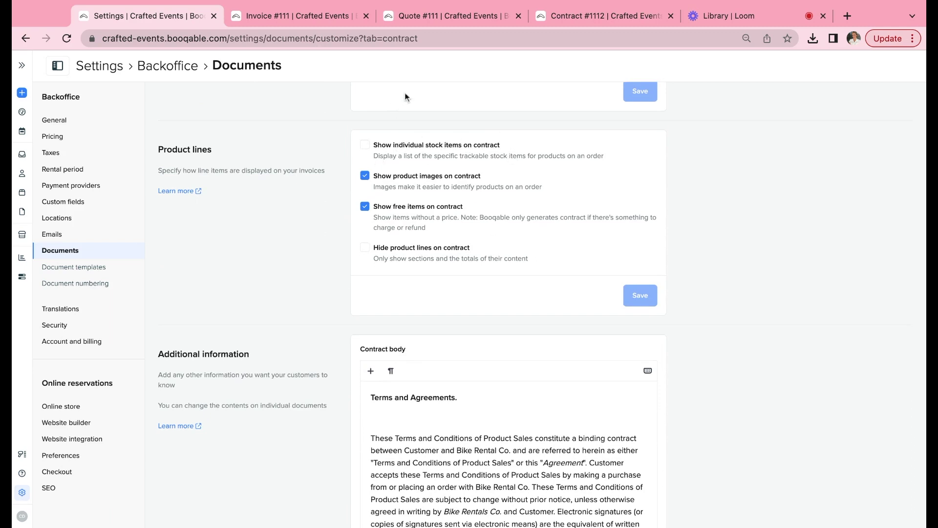
# - Compare Contract #1112's product lines, then save contracts with 'Show free items on contract' off
pyautogui.click(563, 15)
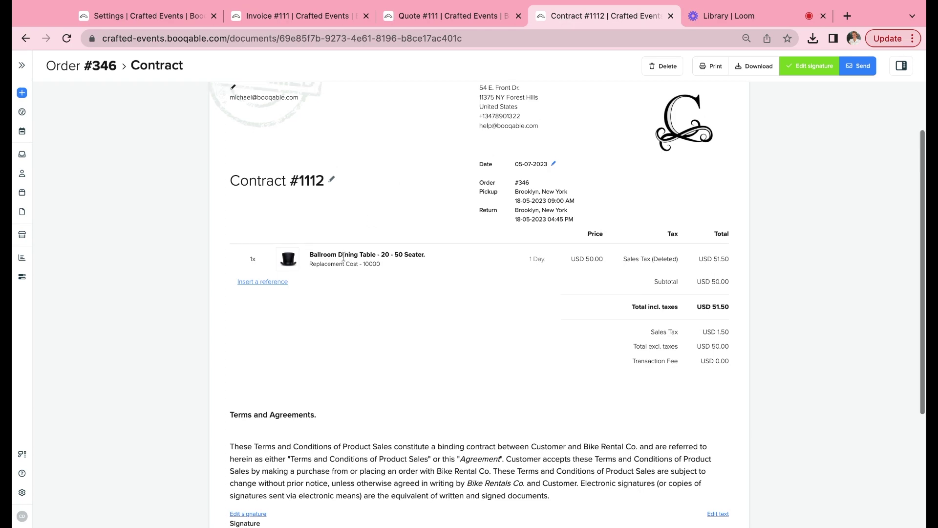
pyautogui.tripleClick(326, 254)
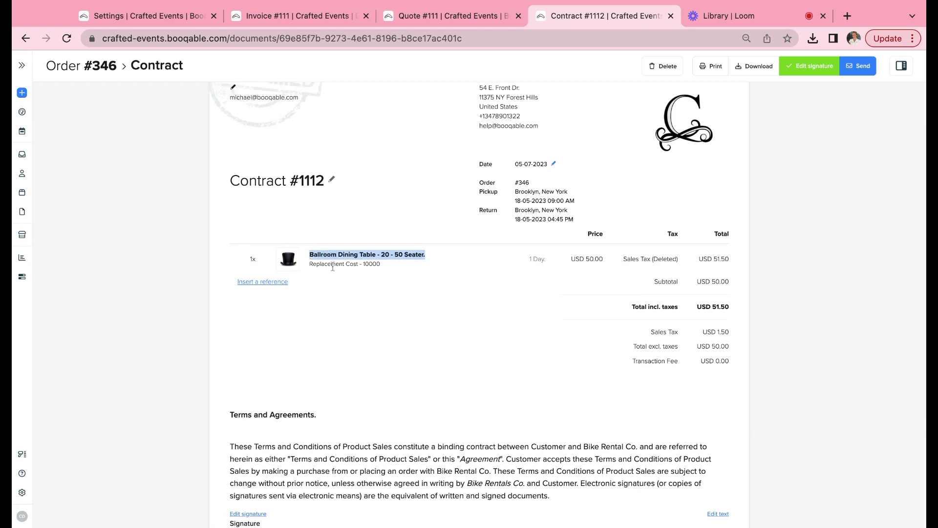
pyautogui.tripleClick(333, 267)
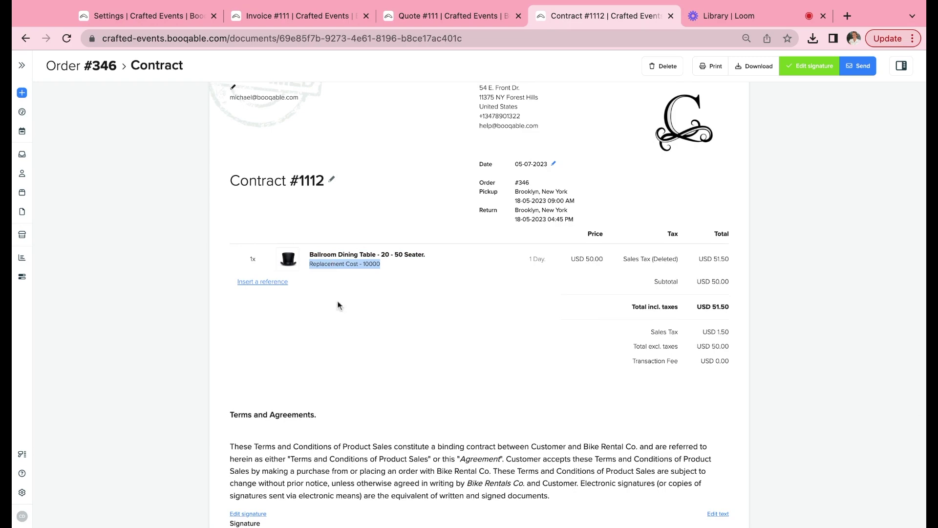
pyautogui.scroll(2, 341, 317)
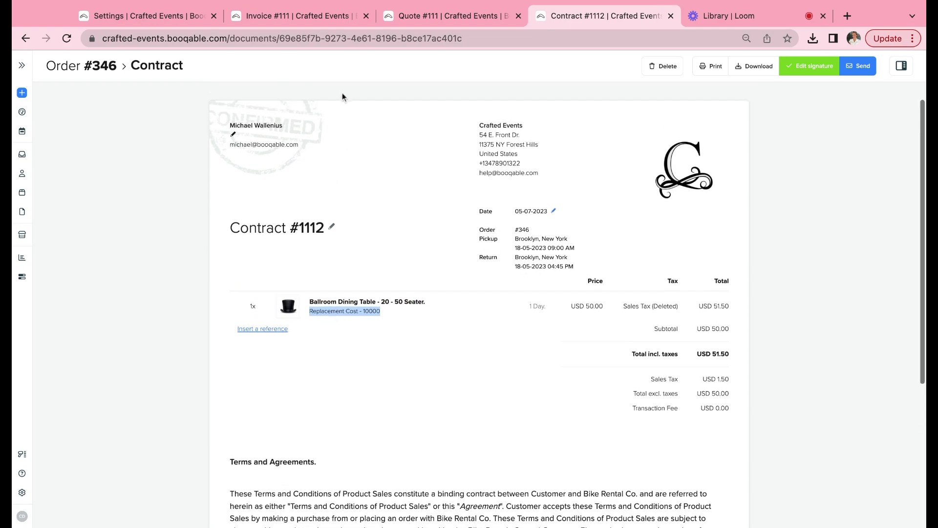
pyautogui.click(181, 21)
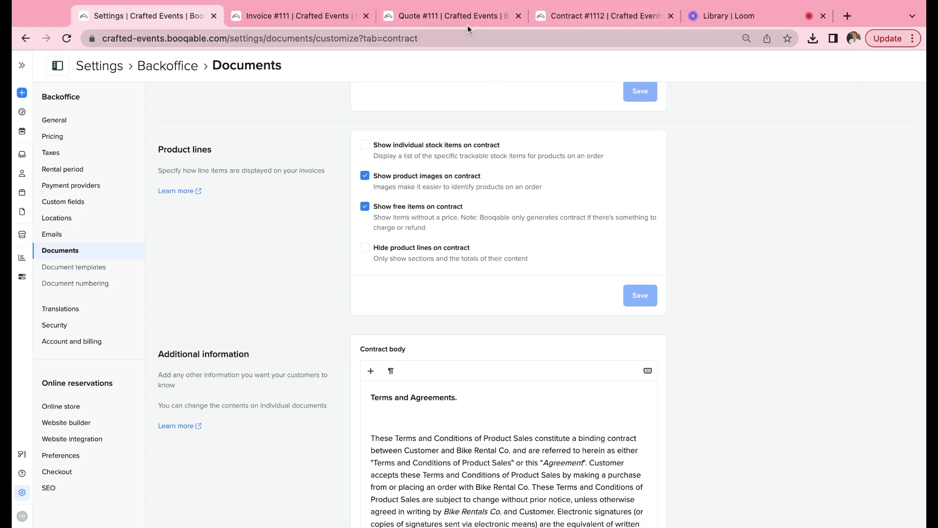
pyautogui.click(547, 14)
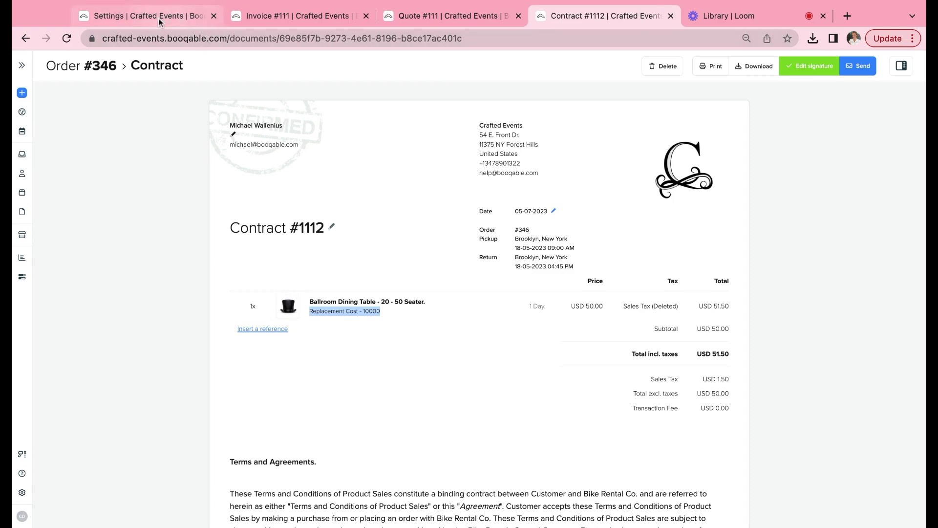
pyautogui.click(176, 20)
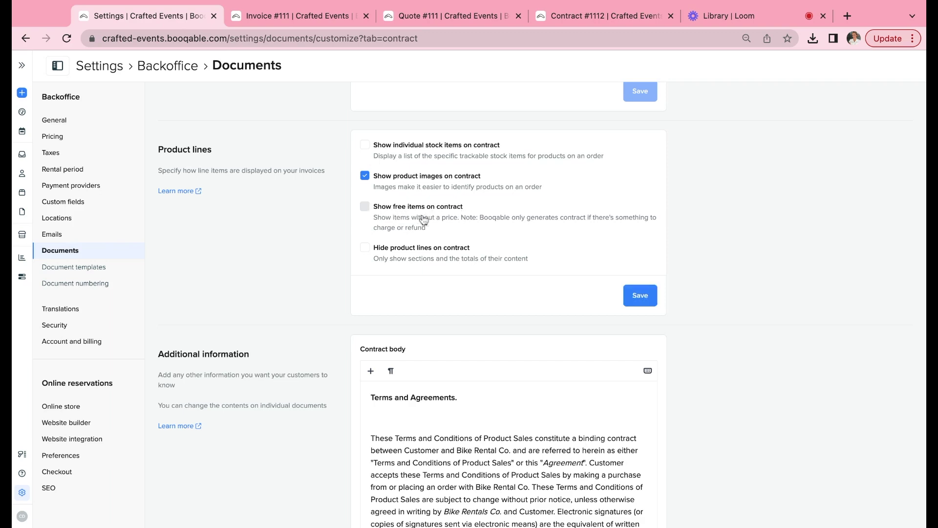
pyautogui.click(639, 302)
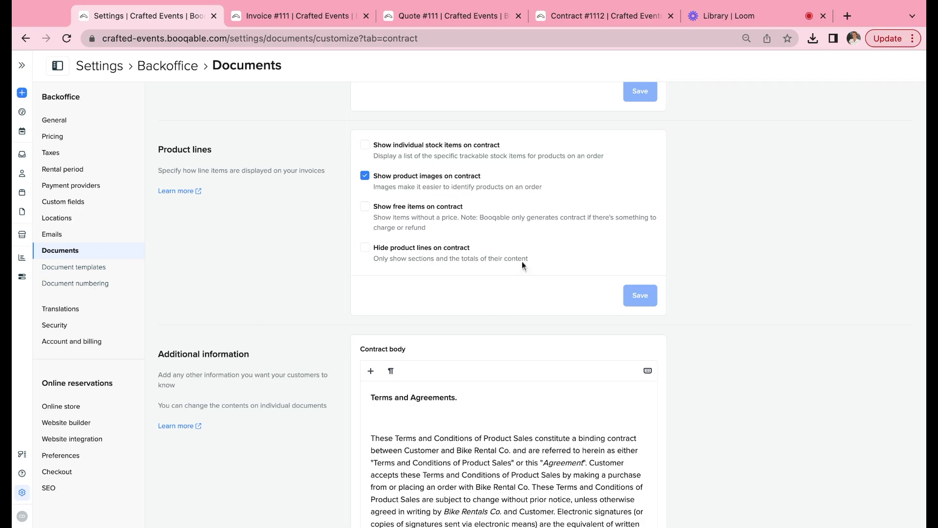
# - Check 'Hide product lines on contract' and save the Product lines section
pyautogui.click(398, 263)
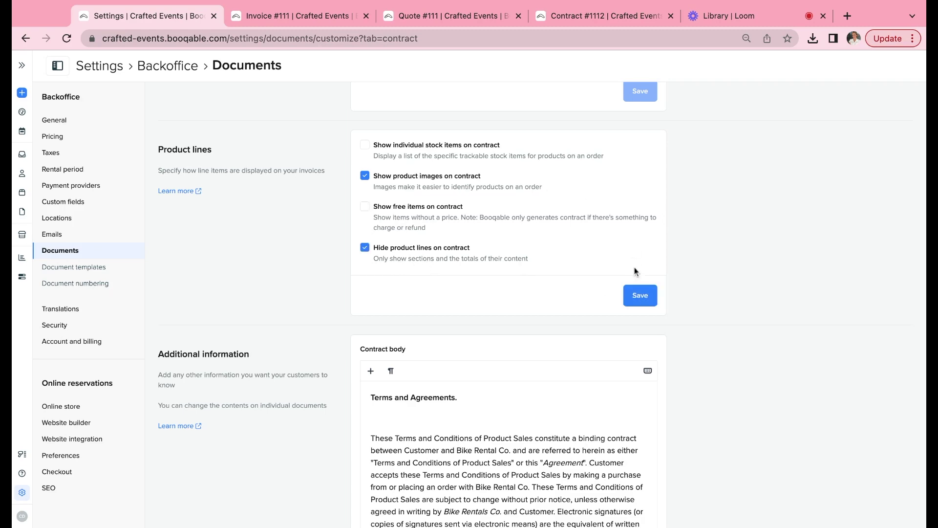
pyautogui.click(640, 296)
# - Reload Contract #1112 to confirm its product lines are hidden
pyautogui.click(554, 19)
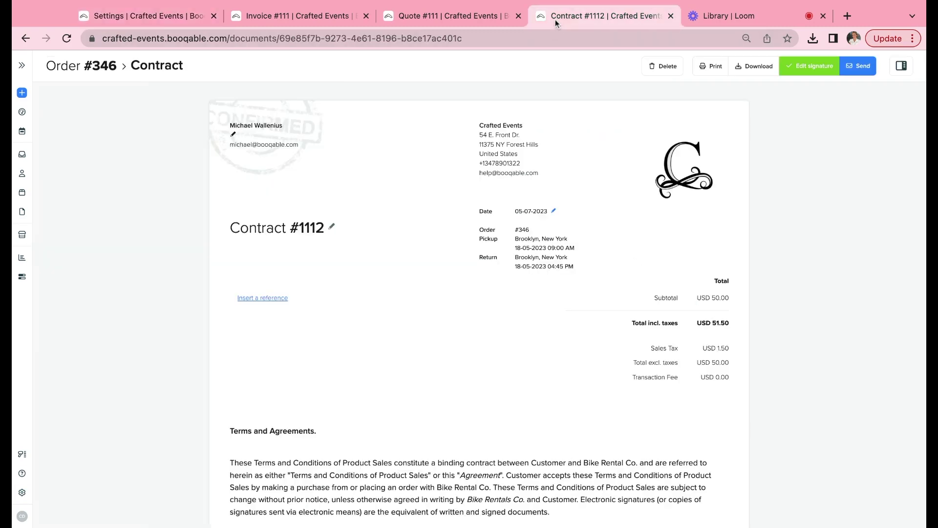
pyautogui.click(66, 43)
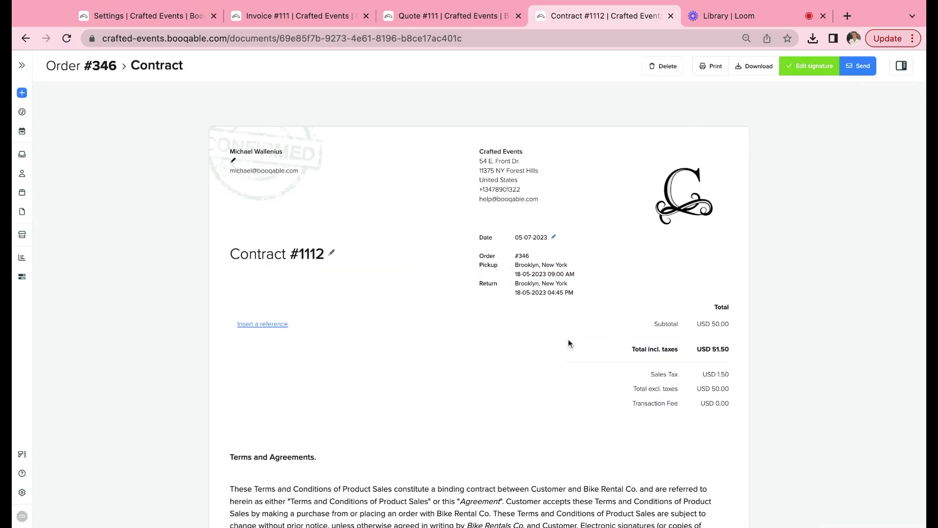
pyautogui.scroll(-2, 386, 337)
pyautogui.scroll(2, 282, 312)
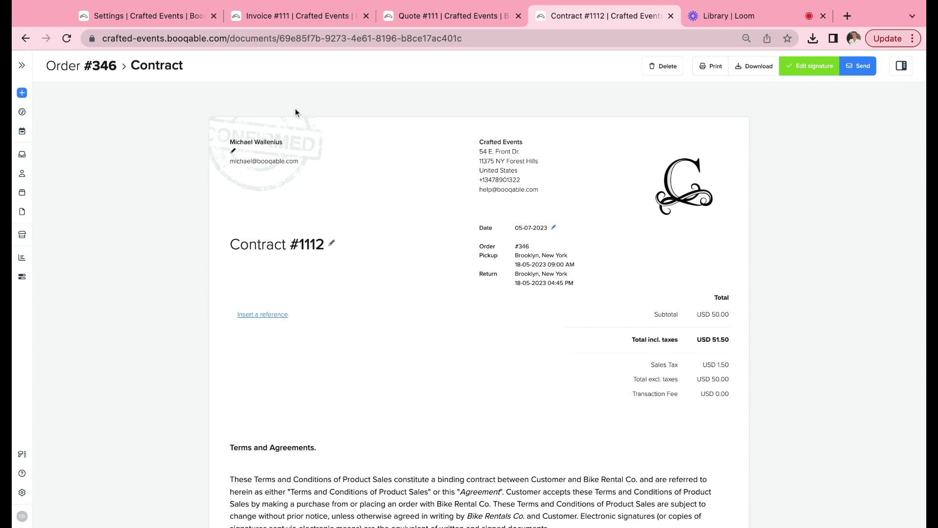
pyautogui.scroll(-2, 682, 424)
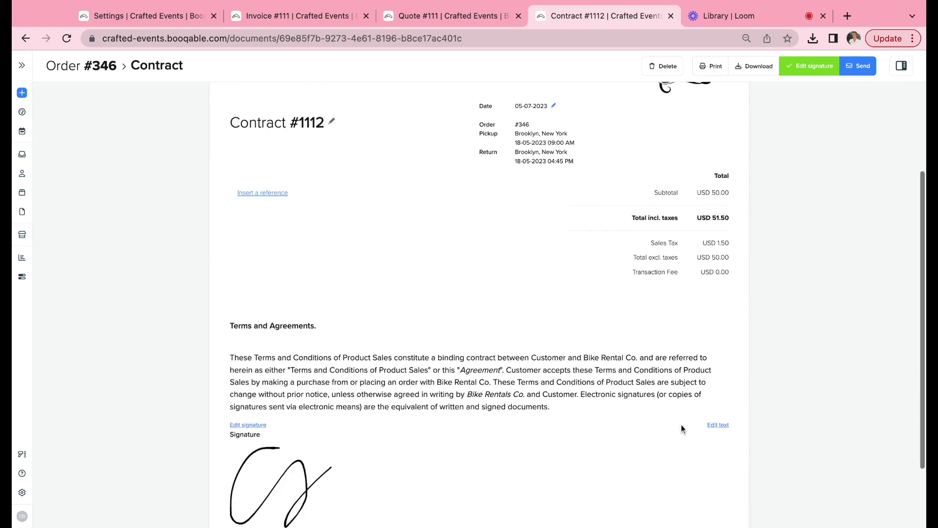
pyautogui.scroll(2, 681, 424)
# - Uncheck 'Hide product lines on contract', save, and go back to the contract
pyautogui.click(119, 16)
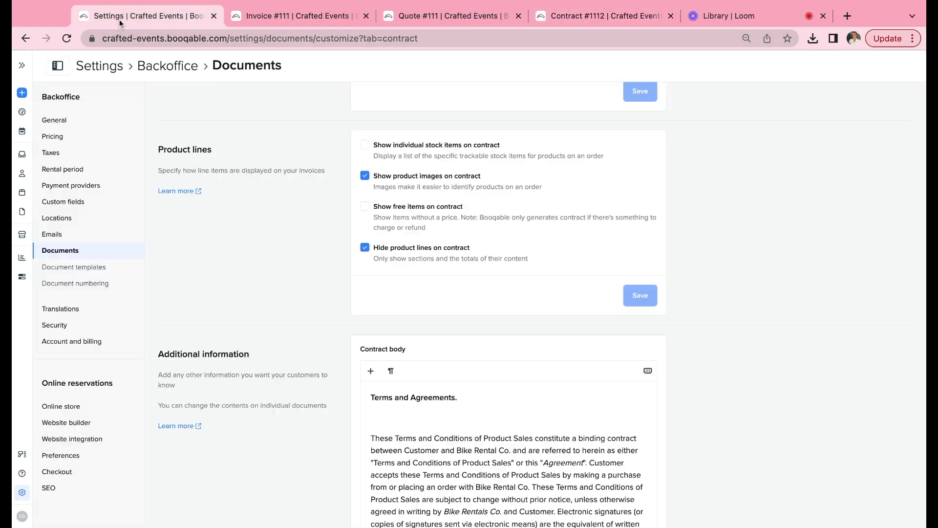
pyautogui.click(365, 247)
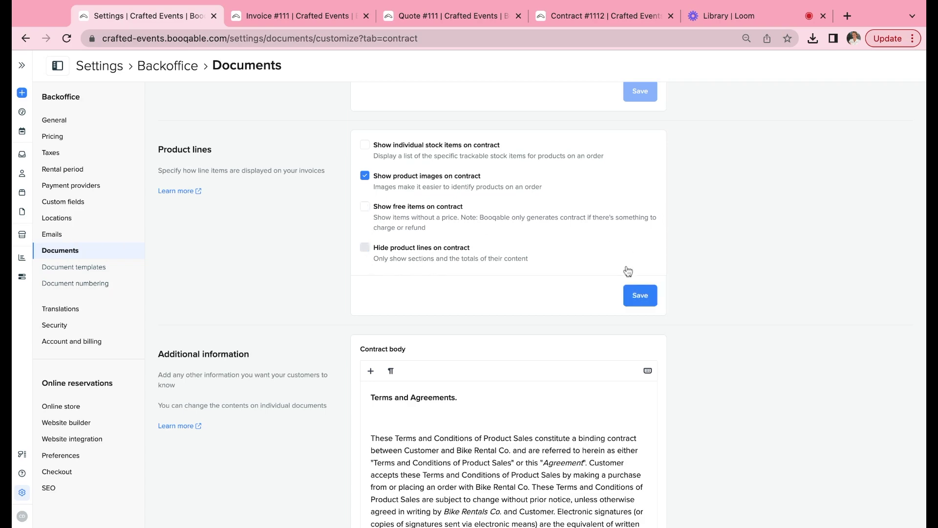
pyautogui.click(630, 292)
pyautogui.click(576, 28)
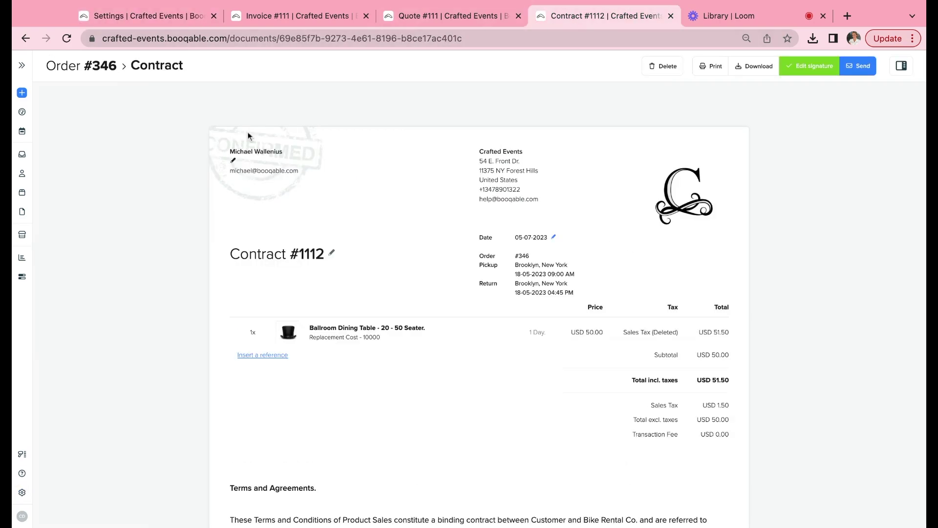
# - Open the contract's reference box, leave it empty, and return to the settings page
pyautogui.click(273, 355)
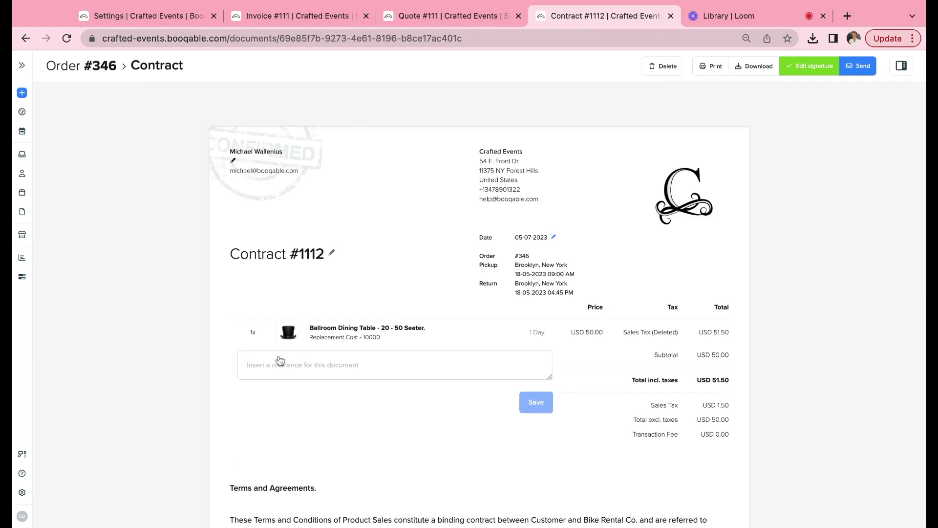
pyautogui.click(373, 365)
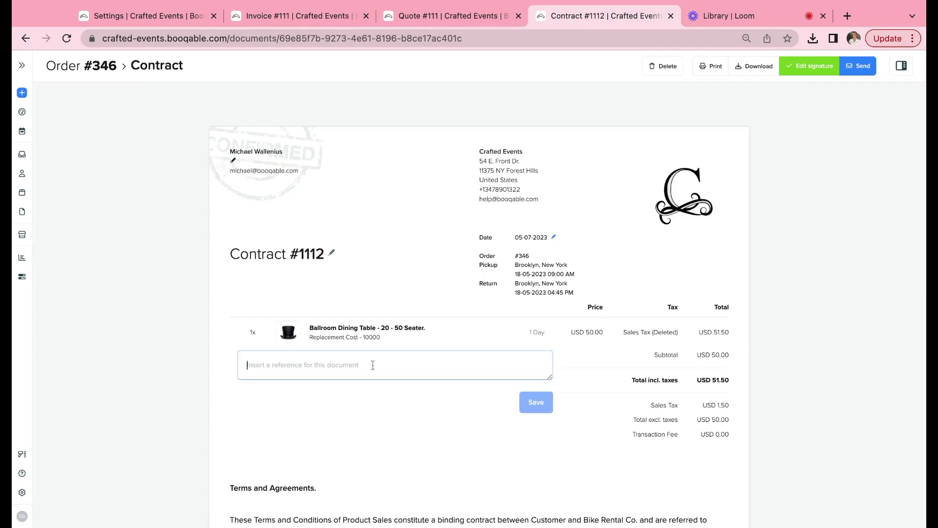
pyautogui.click(406, 411)
pyautogui.scroll(-5, 406, 411)
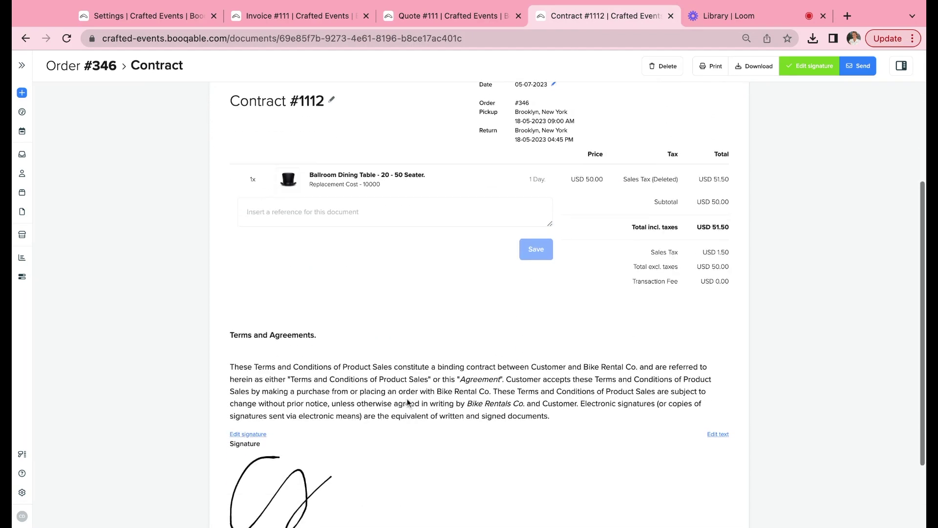
pyautogui.scroll(5, 408, 403)
pyautogui.press('super+1')
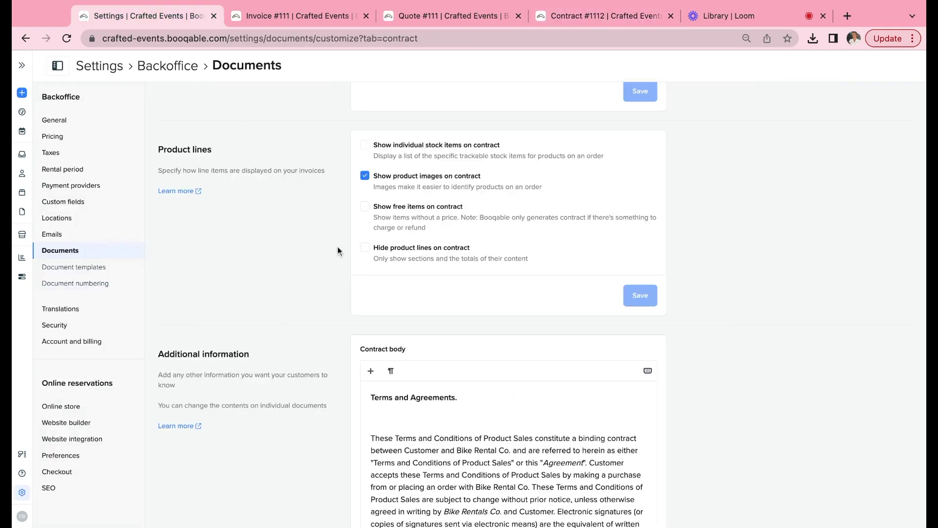
# - Delete the blank line under the 'Terms and Agreements.' heading in Contract body
pyautogui.scroll(-4, 398, 325)
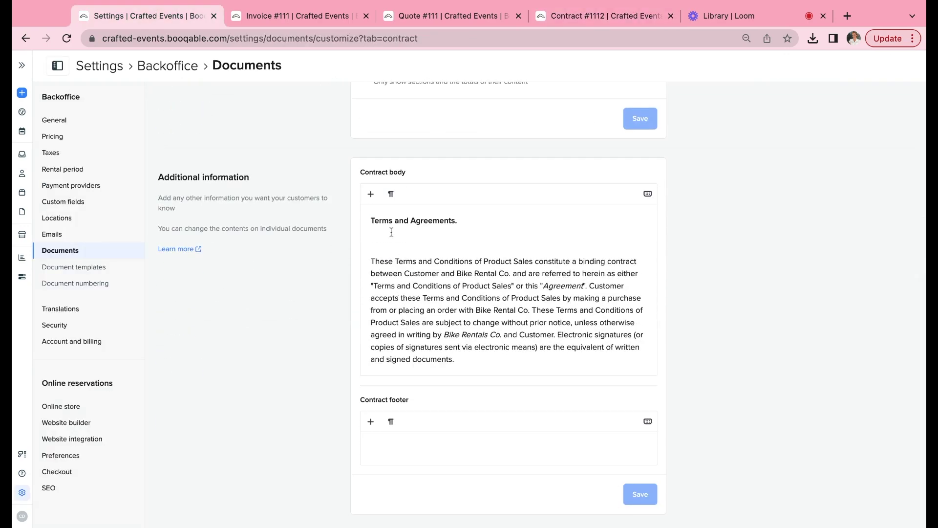
pyautogui.click(392, 232)
pyautogui.scroll(8, 307, 153)
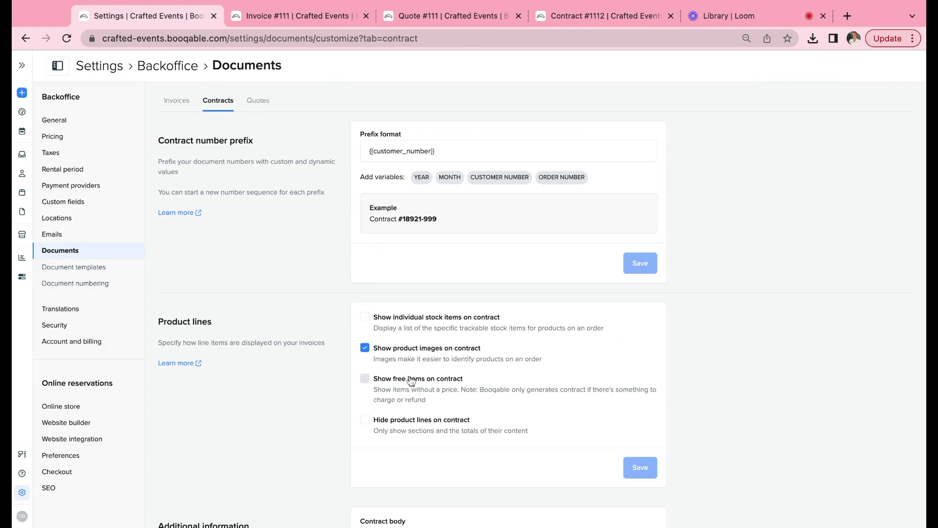
pyautogui.scroll(-8, 410, 380)
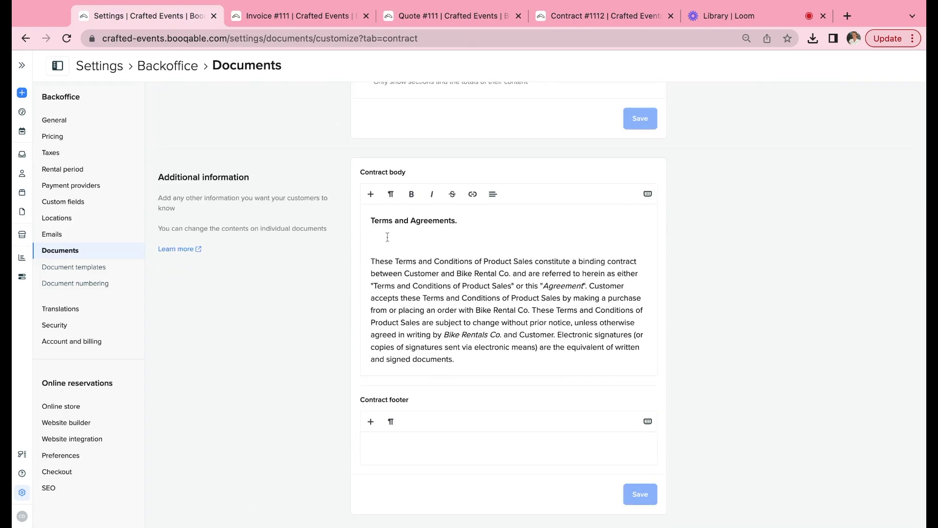
pyautogui.press('BackSpace')
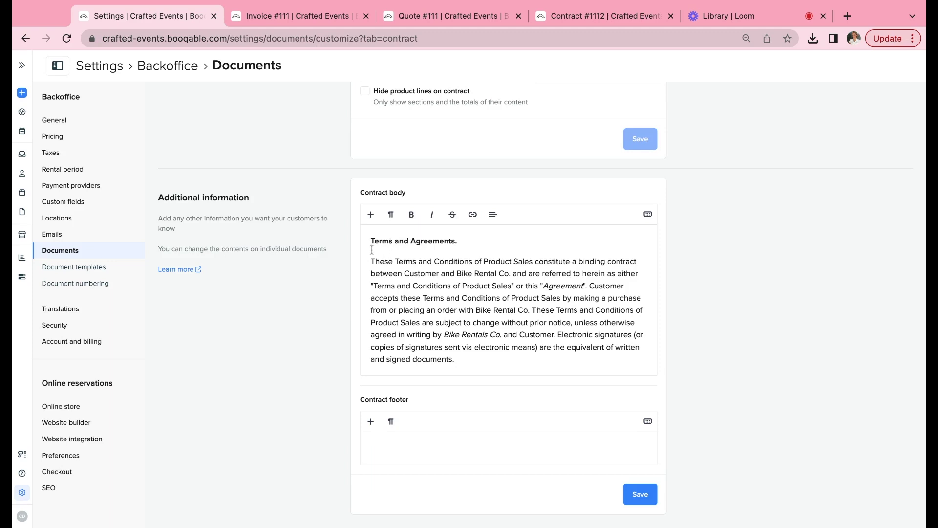
# - Check the paragraph styles, then select the 'Terms and Agreements.' heading for alignment
pyautogui.click(391, 214)
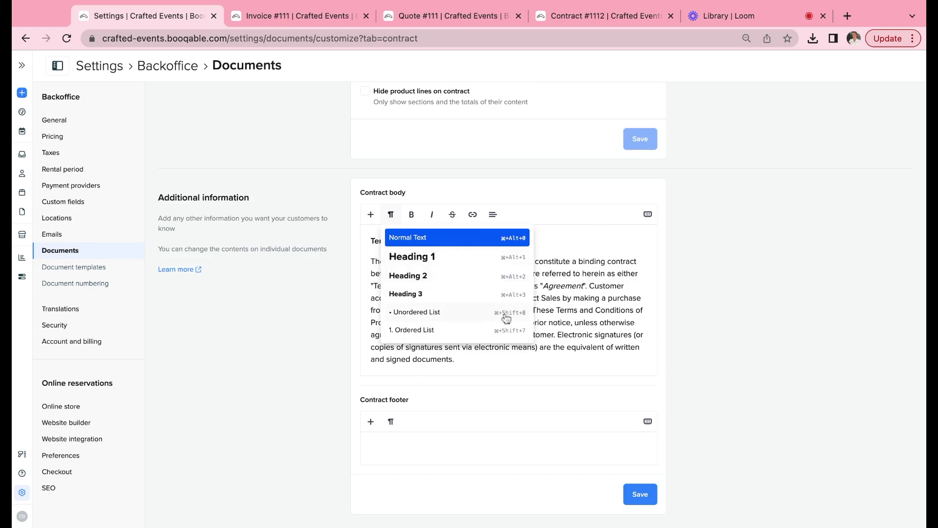
pyautogui.press('Escape')
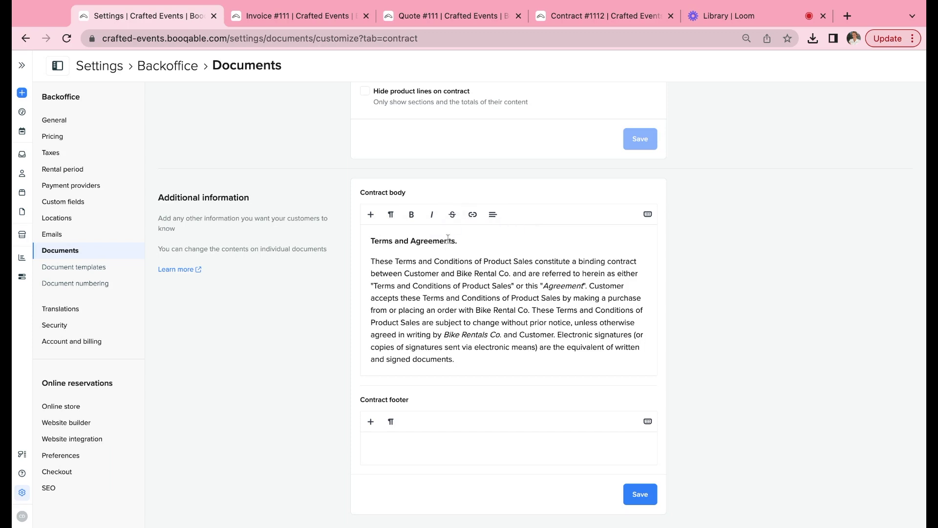
pyautogui.moveTo(457, 241); pyautogui.dragTo(370, 241)
pyautogui.click(493, 215)
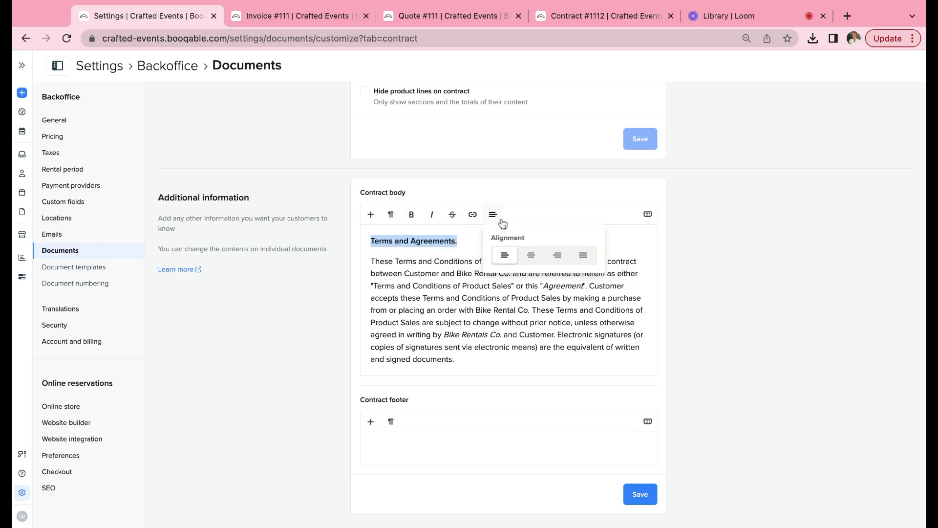
# - Centre the heading, add a horizontal line below it, and delete the leftover empty line
pyautogui.click(531, 255)
pyautogui.click(374, 218)
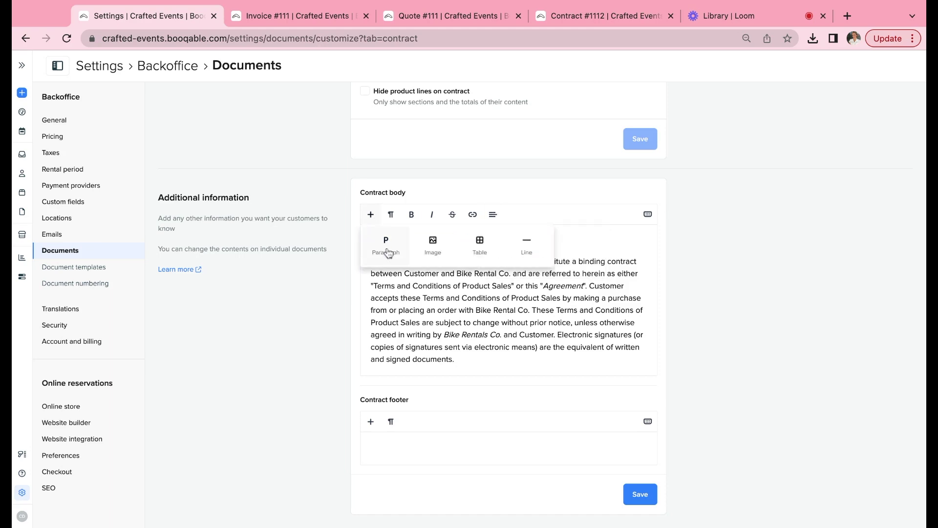
pyautogui.click(532, 251)
pyautogui.click(470, 284)
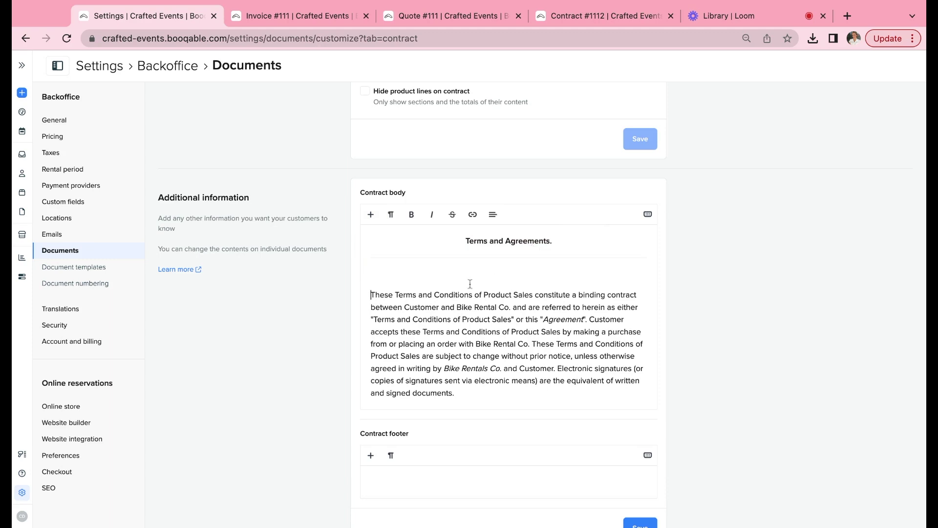
pyautogui.click(461, 273)
pyautogui.press('BackSpace')
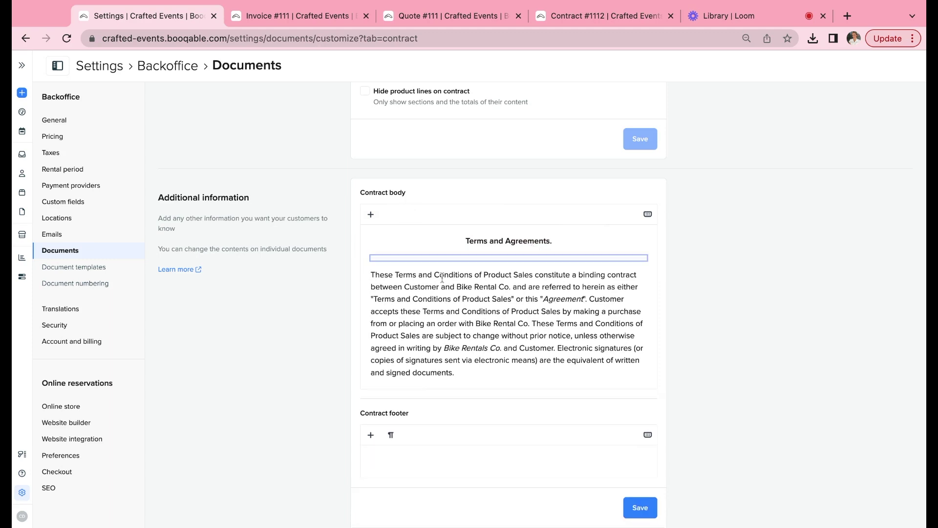
# - Insert a divider line after the terms paragraph and place the caret in the contract footer
pyautogui.click(480, 376)
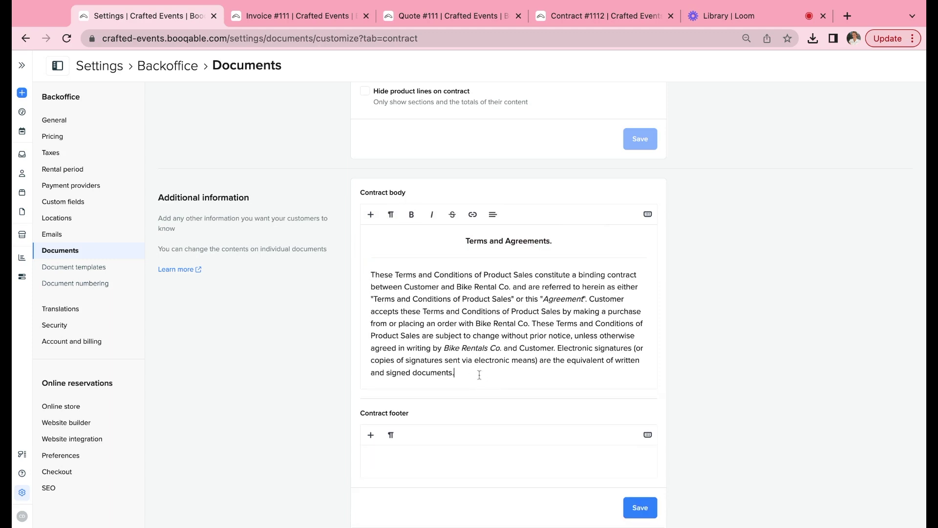
pyautogui.click(371, 214)
pyautogui.click(494, 249)
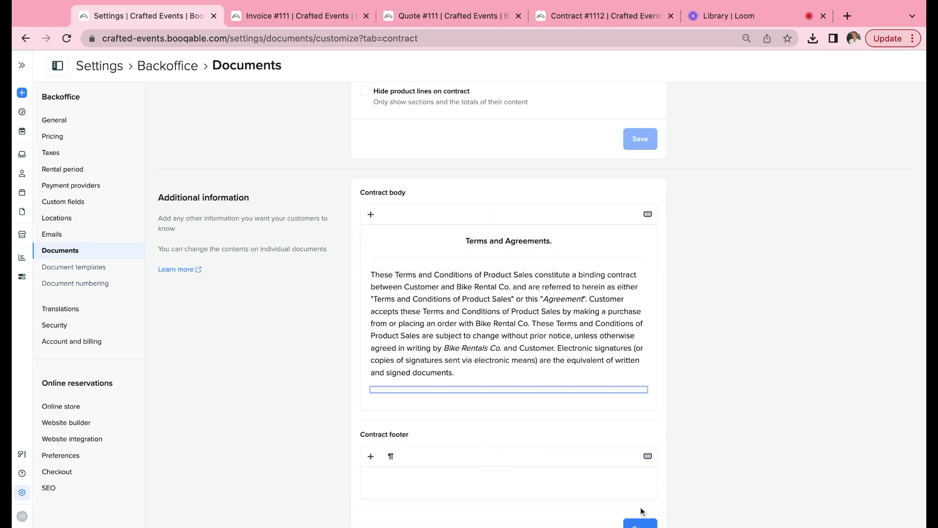
pyautogui.scroll(-1, 641, 469)
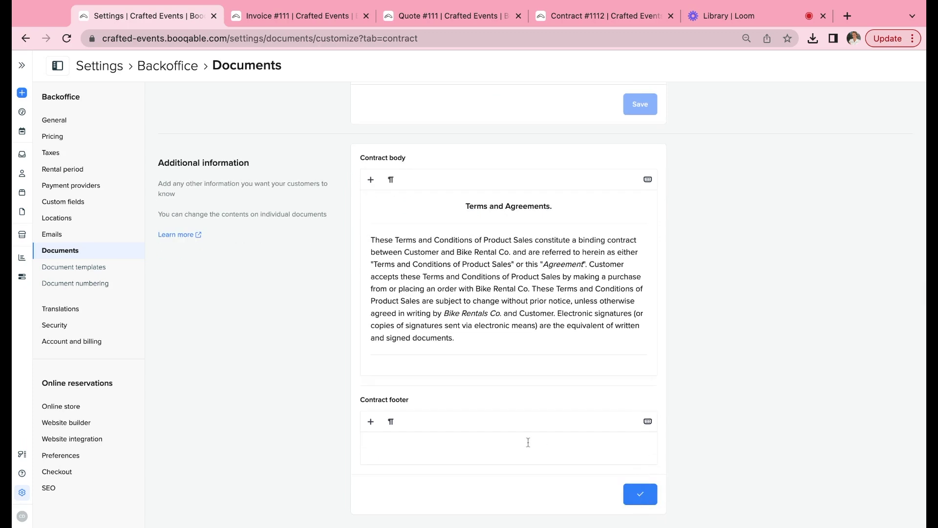
pyautogui.click(430, 448)
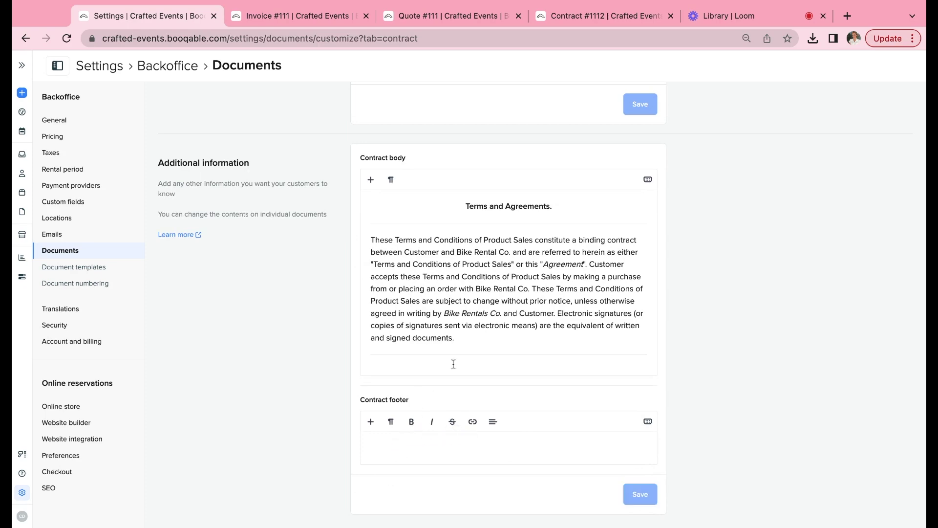
pyautogui.scroll(7, 453, 362)
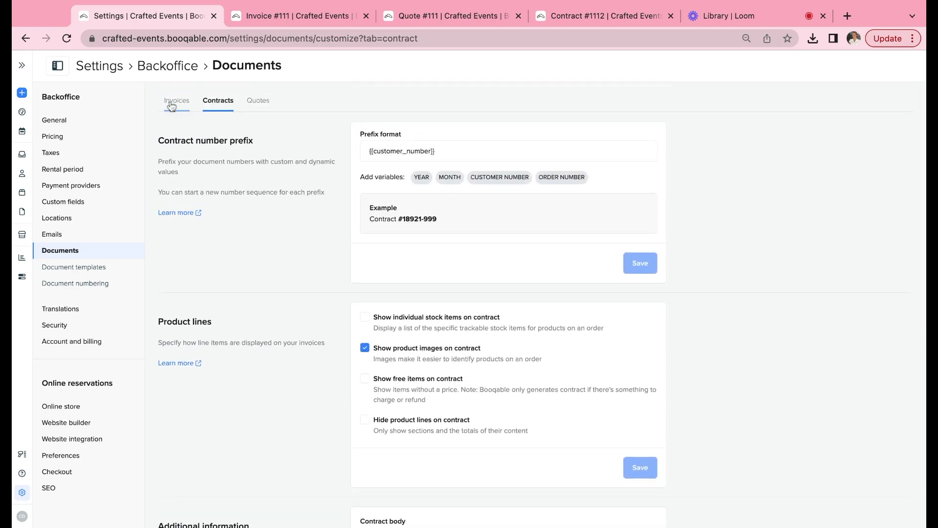
# - In the Invoices settings footer, insert a numbered list, then delete its empty item
pyautogui.click(176, 89)
pyautogui.scroll(-5, 441, 385)
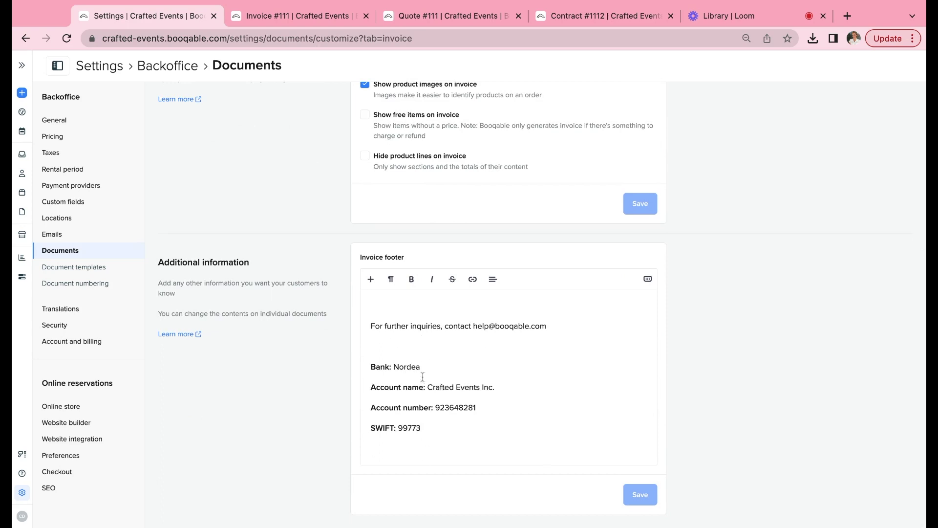
pyautogui.hotkey('shift', 'Up')
pyautogui.hotkey('shift', 'Up')
pyautogui.hotkey('shift', 'Up')
pyautogui.hotkey('shift', 'Up')
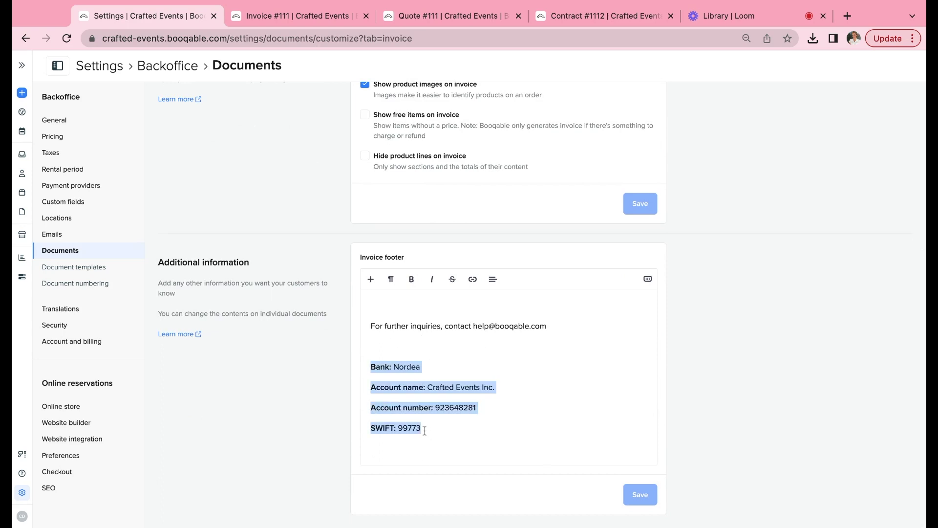
pyautogui.click(370, 281)
pyautogui.click(420, 394)
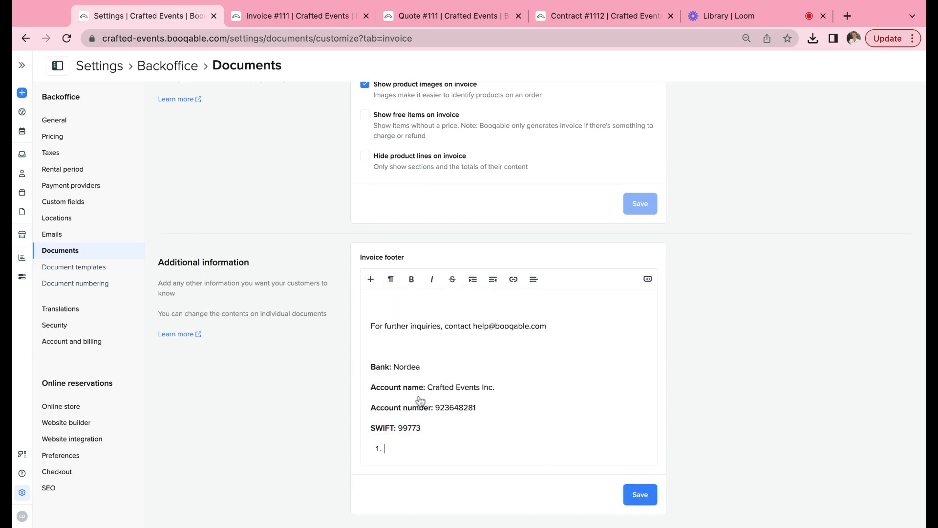
pyautogui.press('BackSpace')
# - Format the Bank, Account name, Account number and SWIFT lines as a bulleted list and save
pyautogui.moveTo(421, 449); pyautogui.dragTo(370, 387)
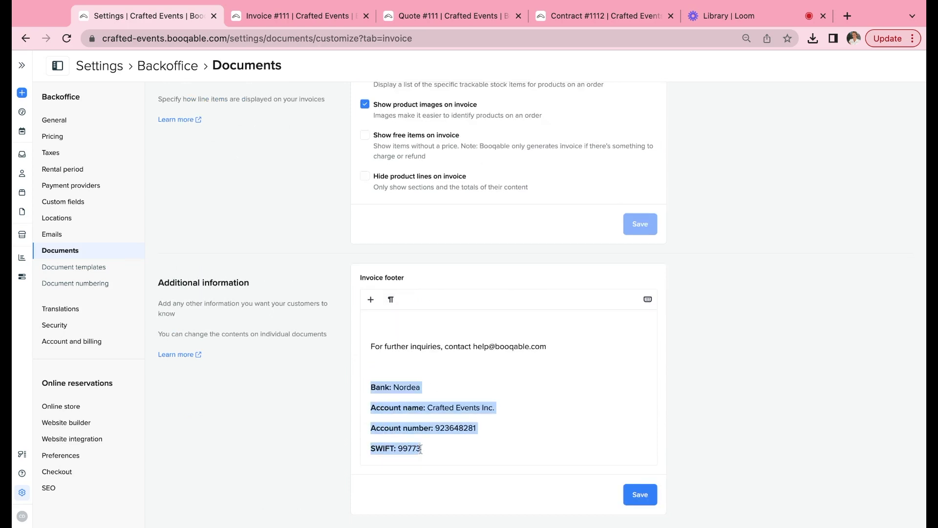
pyautogui.click(372, 303)
pyautogui.click(393, 302)
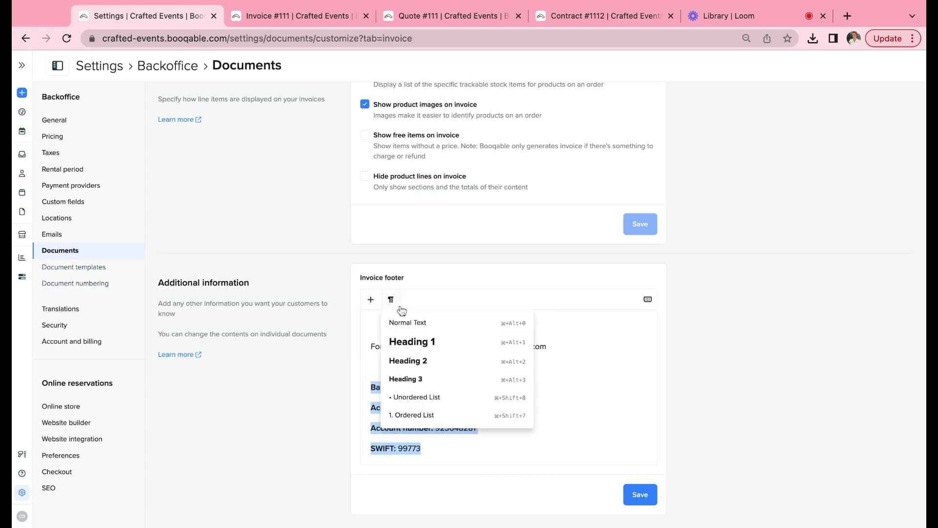
pyautogui.click(424, 397)
pyautogui.click(639, 496)
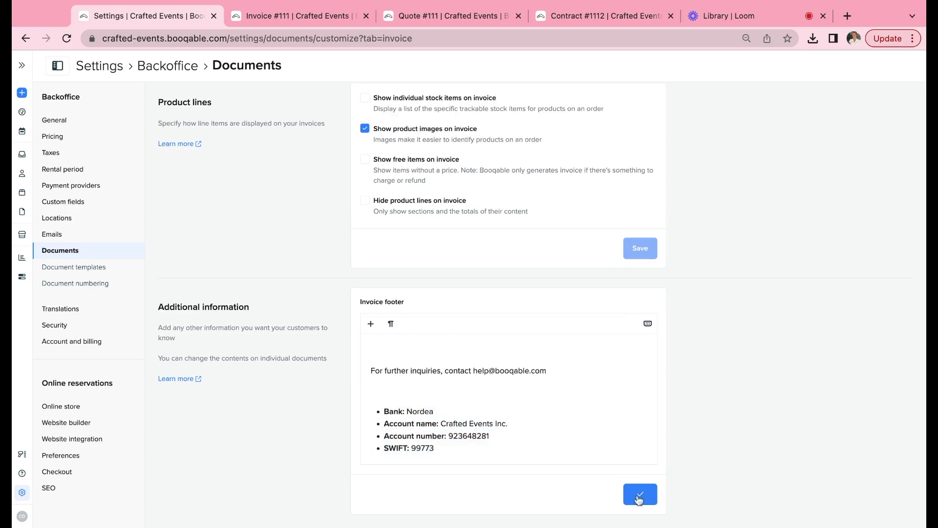
# - Reload the order's invoice page to check the updated document settings
pyautogui.click(281, 22)
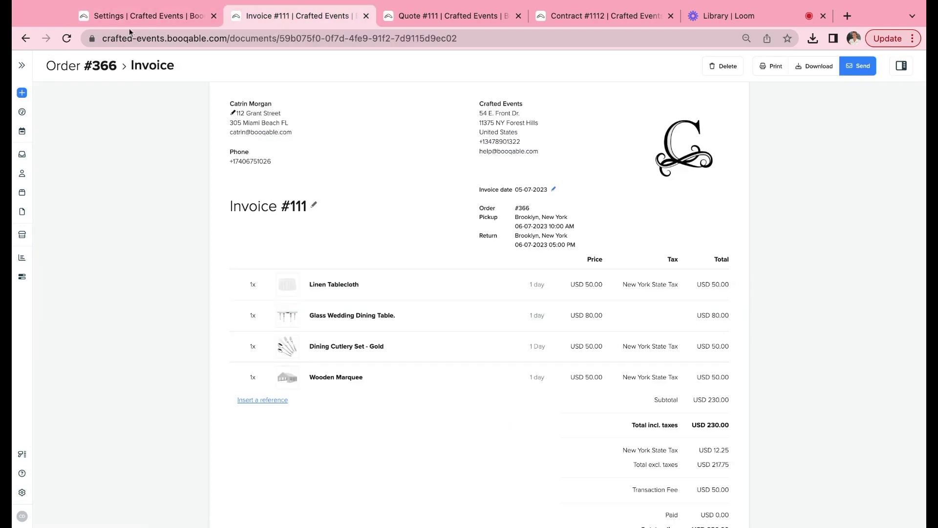
pyautogui.click(67, 38)
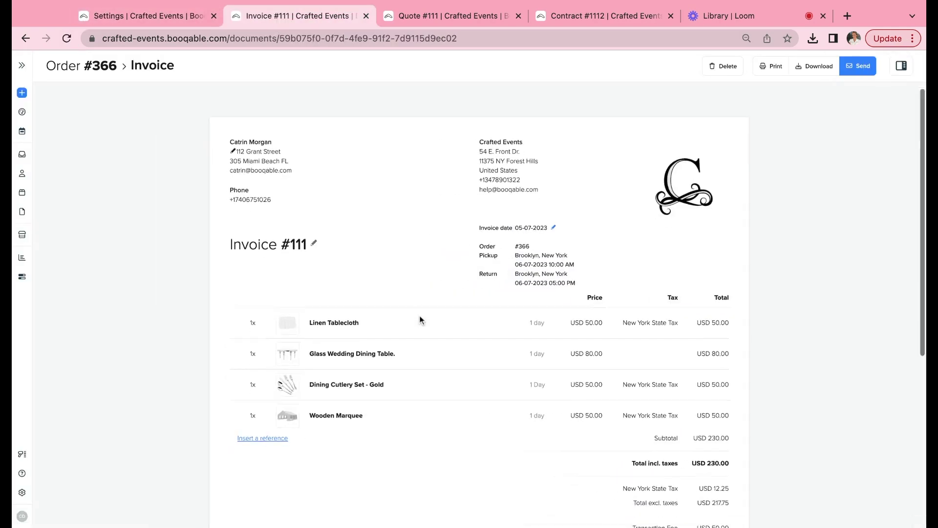
pyautogui.scroll(-5, 420, 318)
pyautogui.scroll(5, 420, 318)
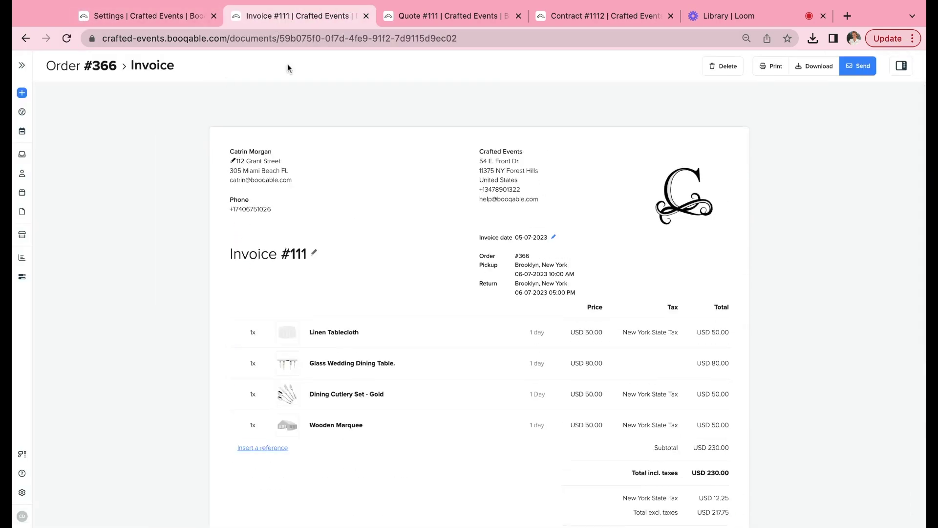
# - Return to the Settings tab and start a blank new order
pyautogui.click(202, 18)
pyautogui.scroll(5, 388, 229)
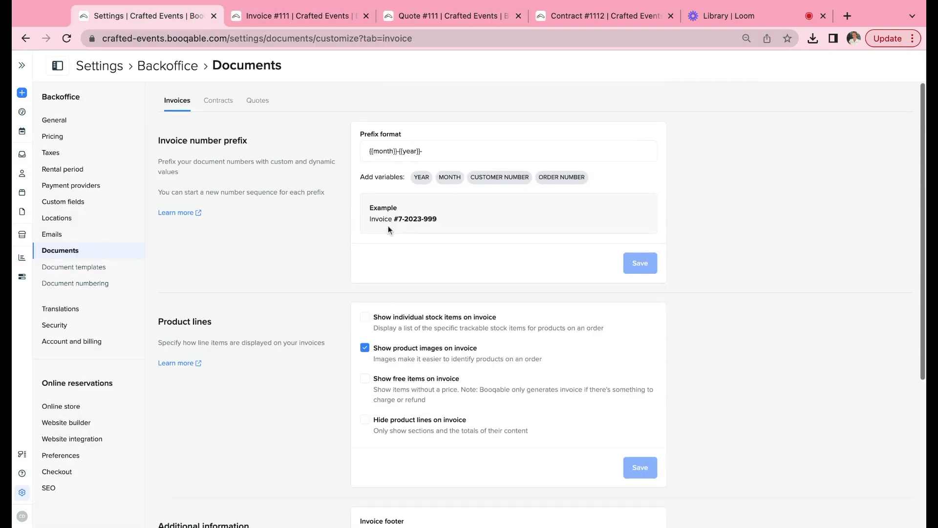
pyautogui.click(22, 92)
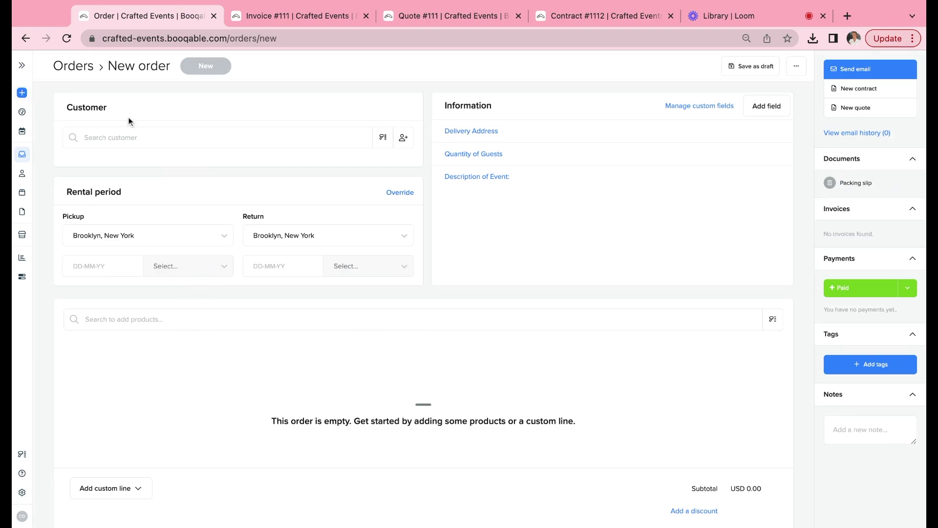
# - Assign the first listed customer and set the rental from the 5th 09:00 AM to the 7th 01:00 PM
pyautogui.click(179, 135)
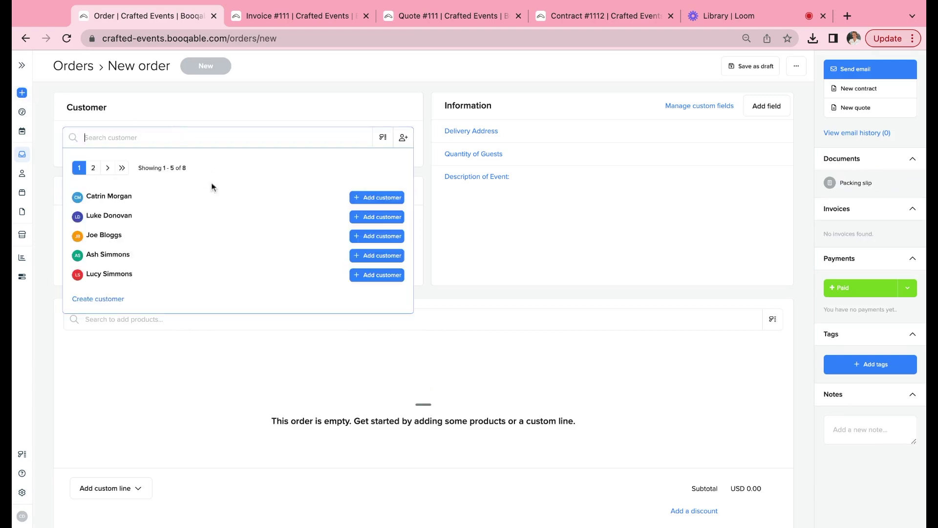
pyautogui.click(366, 197)
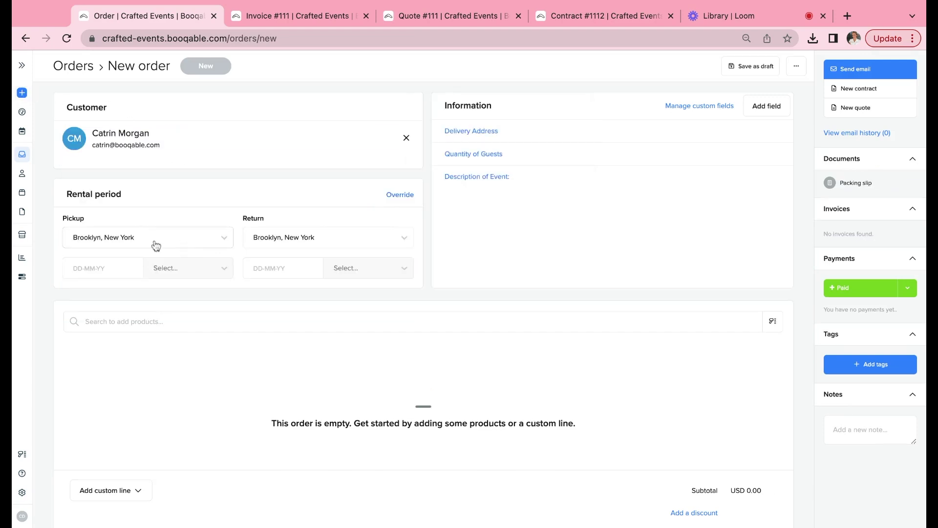
pyautogui.click(108, 269)
pyautogui.click(231, 243)
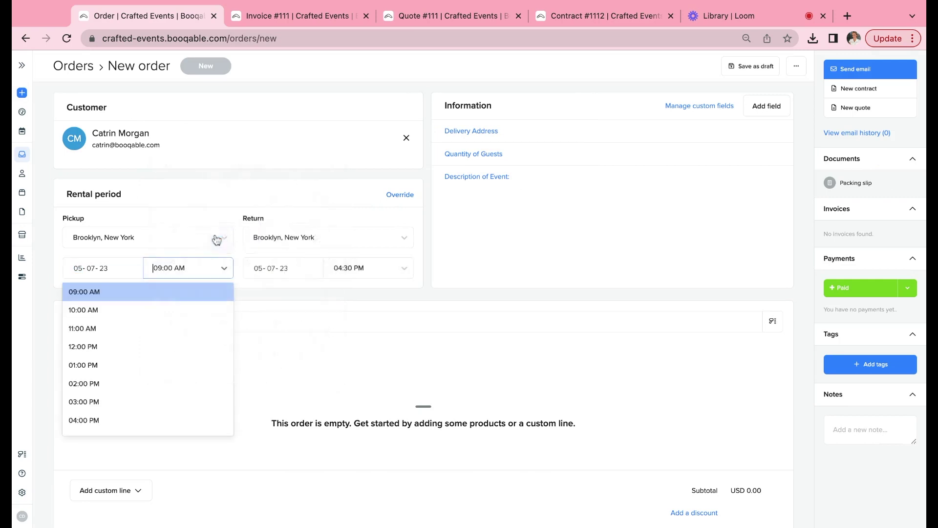
pyautogui.click(130, 294)
pyautogui.click(293, 268)
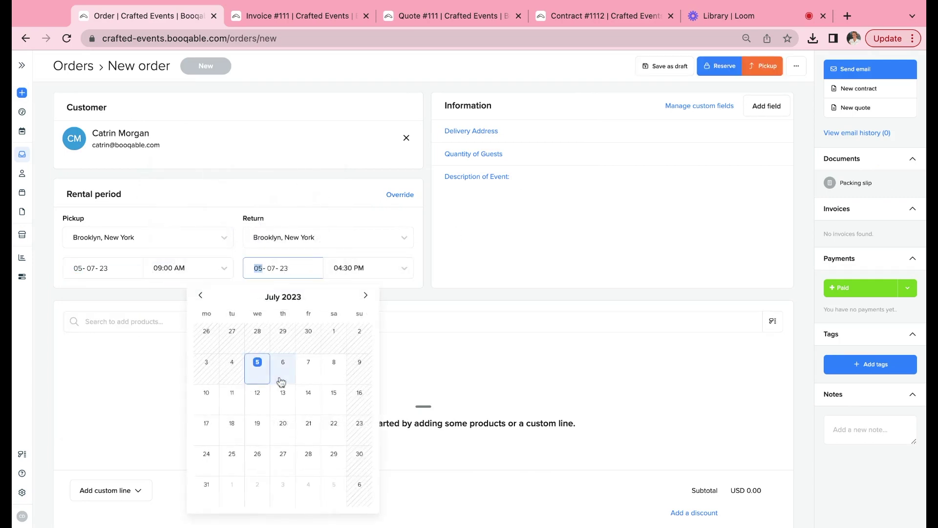
pyautogui.click(299, 371)
pyautogui.click(296, 366)
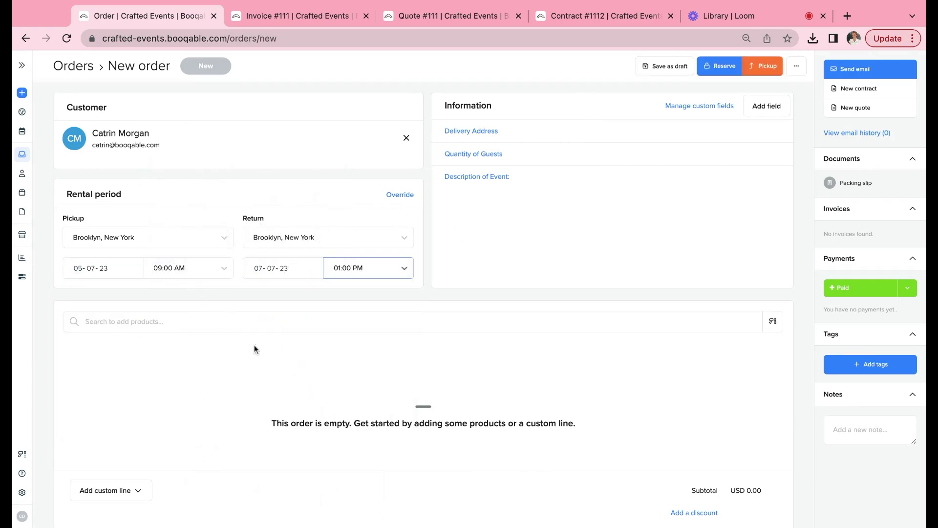
# - Add Dining Cutlery Set - Gold, Glass Wedding Dining Table and Wooden Marquee to the order
pyautogui.click(236, 326)
pyautogui.scroll(-2, 409, 332)
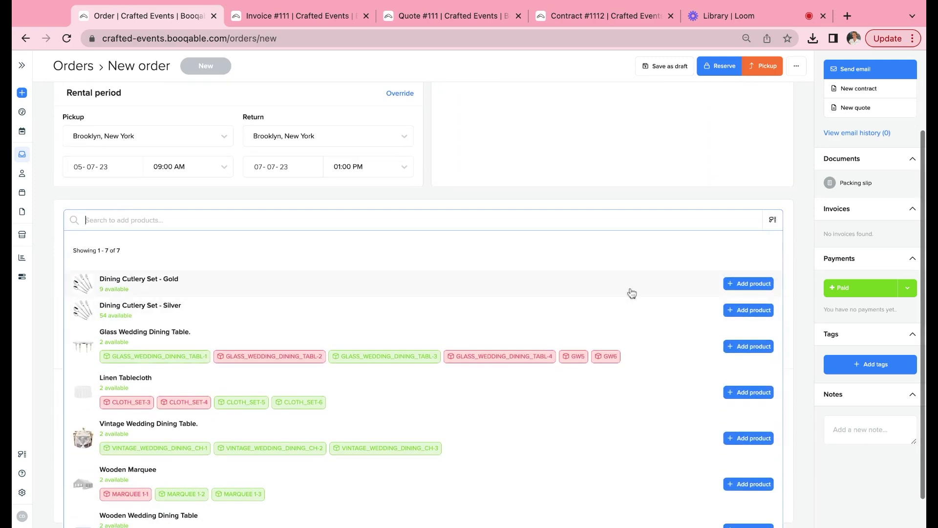
pyautogui.click(743, 284)
pyautogui.scroll(-1, 748, 340)
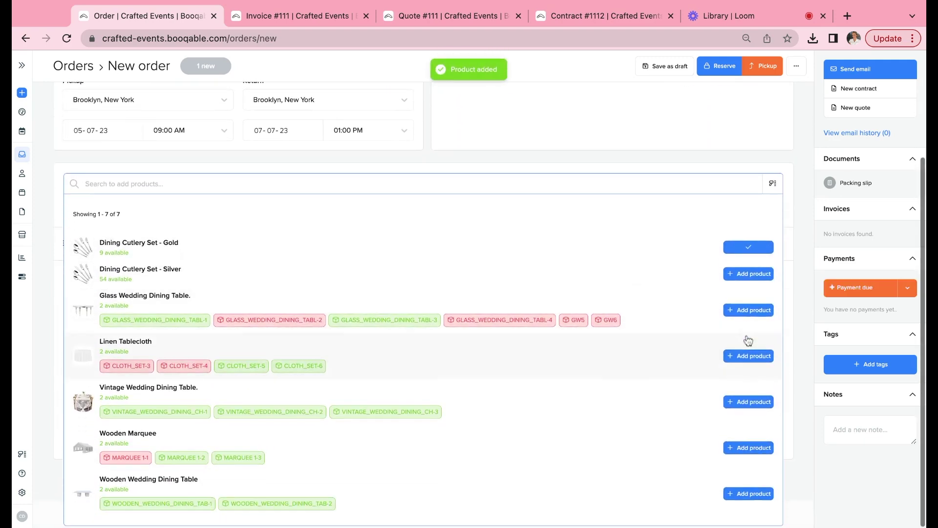
pyautogui.click(753, 313)
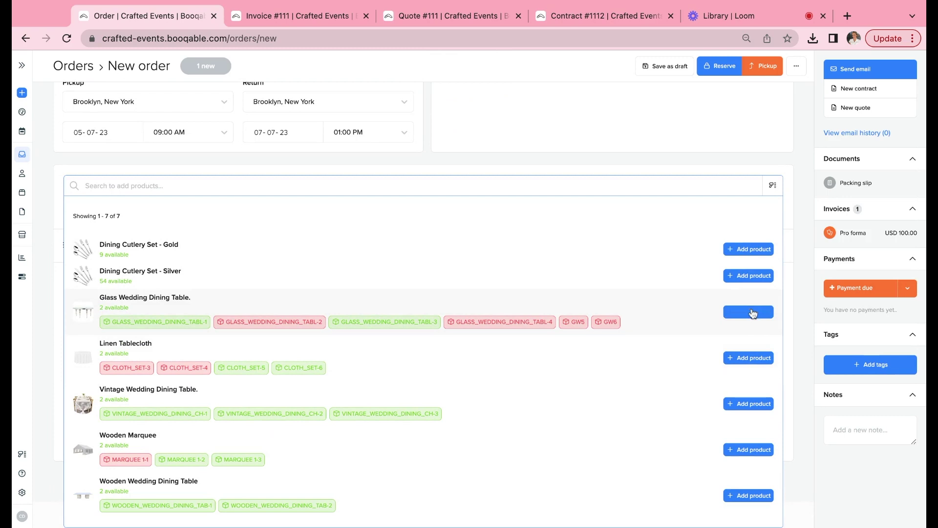
pyautogui.click(754, 450)
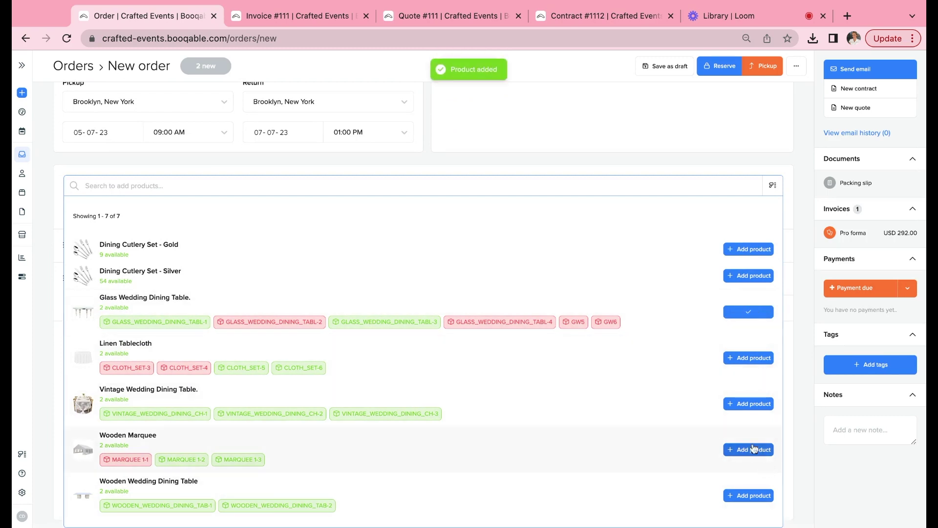
pyautogui.click(796, 330)
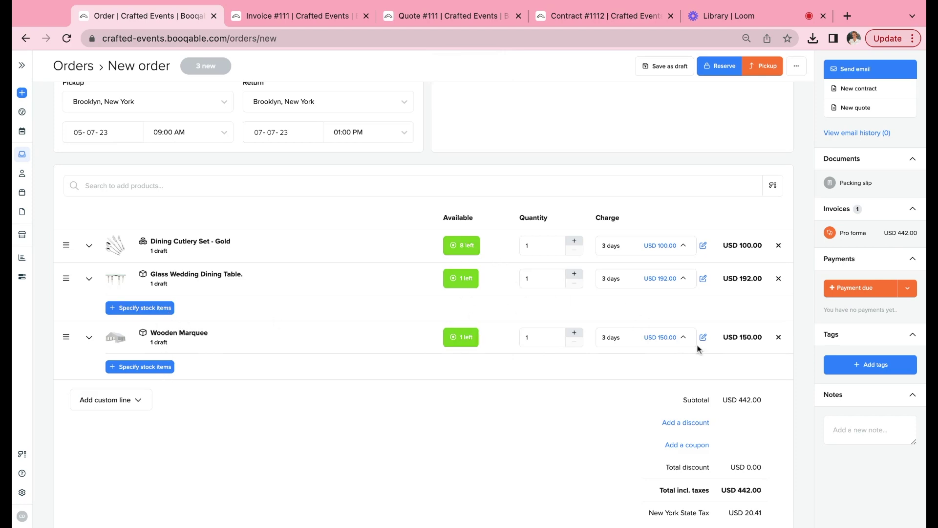
# - Apply the Fall Promotion coupon to the order
pyautogui.scroll(3, 702, 294)
pyautogui.scroll(-4, 699, 337)
pyautogui.scroll(-2, 703, 313)
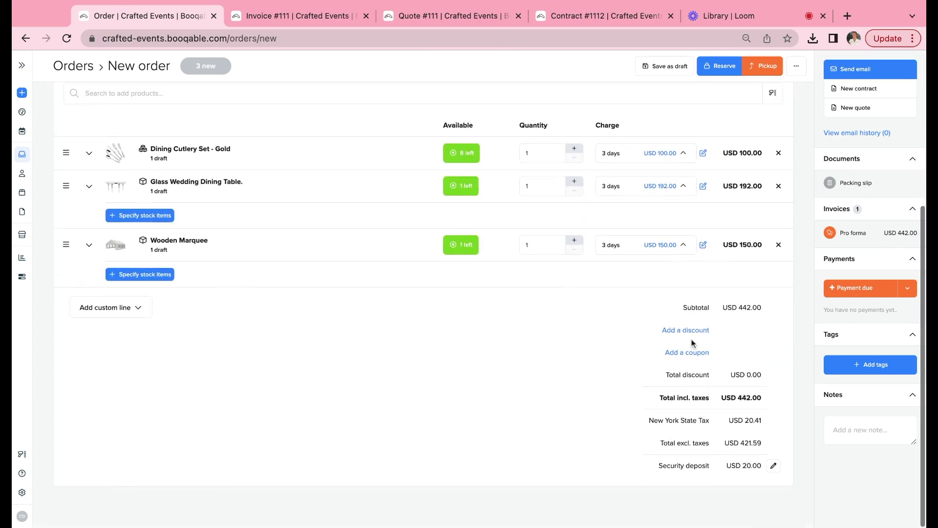
pyautogui.click(686, 355)
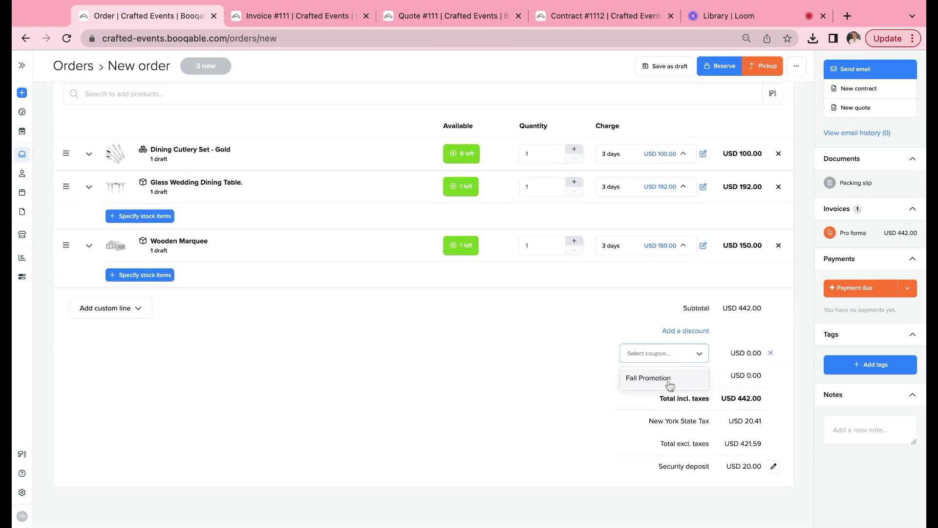
pyautogui.click(667, 381)
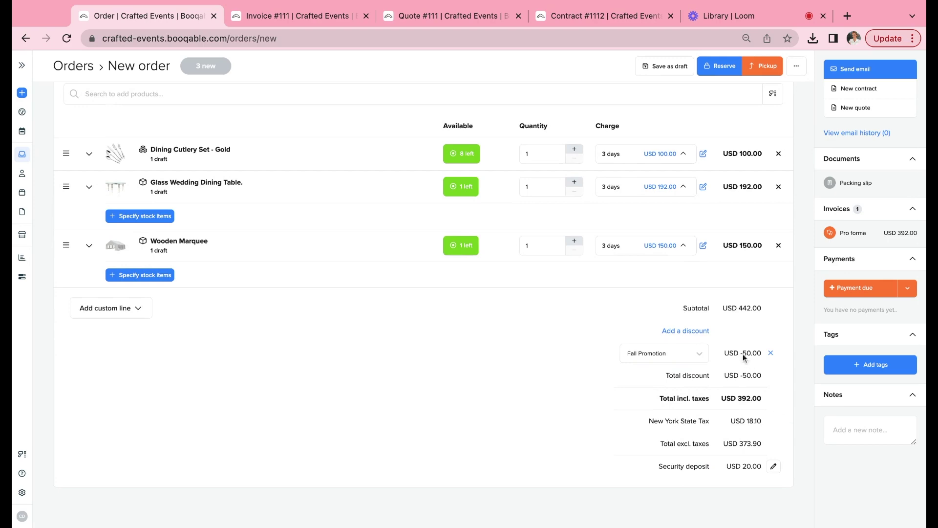
pyautogui.scroll(5, 782, 318)
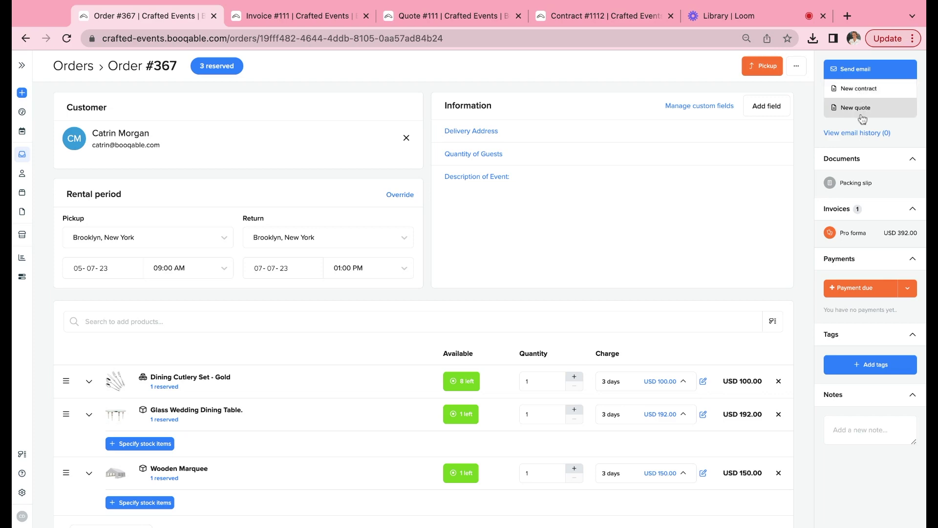
# - Open the pro forma invoice and save the reference 'Picked up in store.'
pyautogui.moveTo(858, 236)
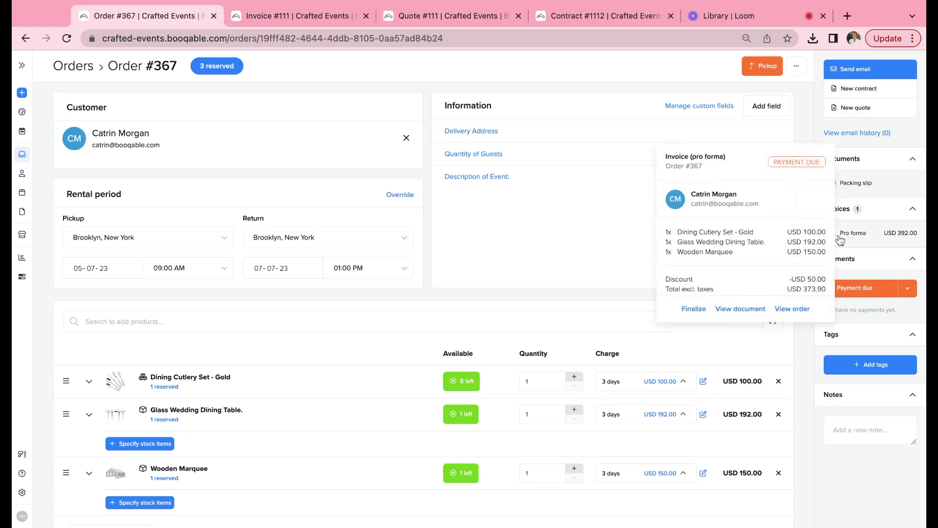
pyautogui.click(859, 236)
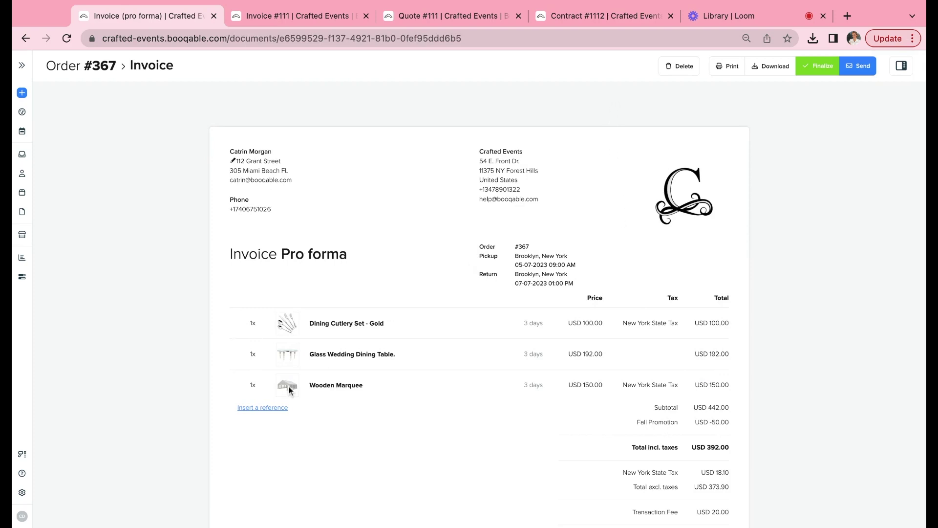
pyautogui.click(284, 407)
pyautogui.click(274, 414)
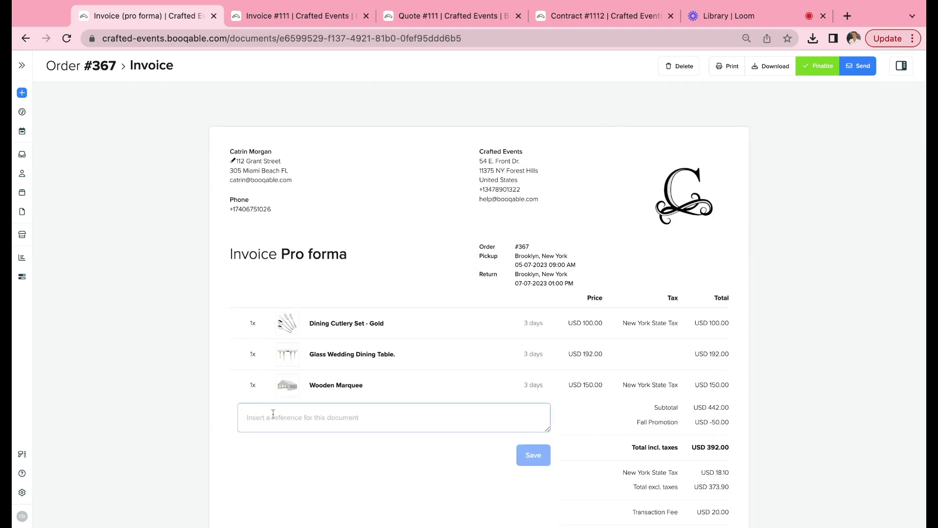
pyautogui.write('Pic')
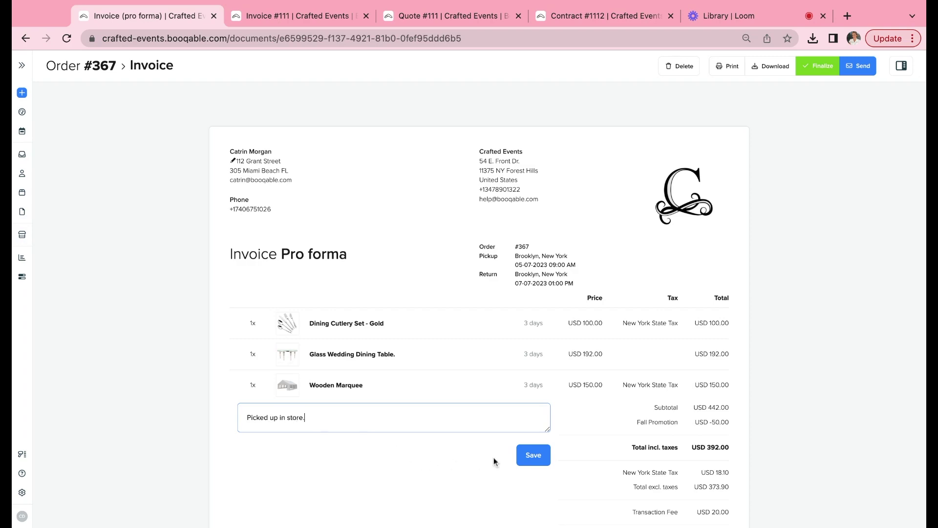
pyautogui.write('ked up in store.')
pyautogui.click(525, 454)
# - Open the invoice footer for editing, select its contact text, and save the footer
pyautogui.scroll(-5, 533, 425)
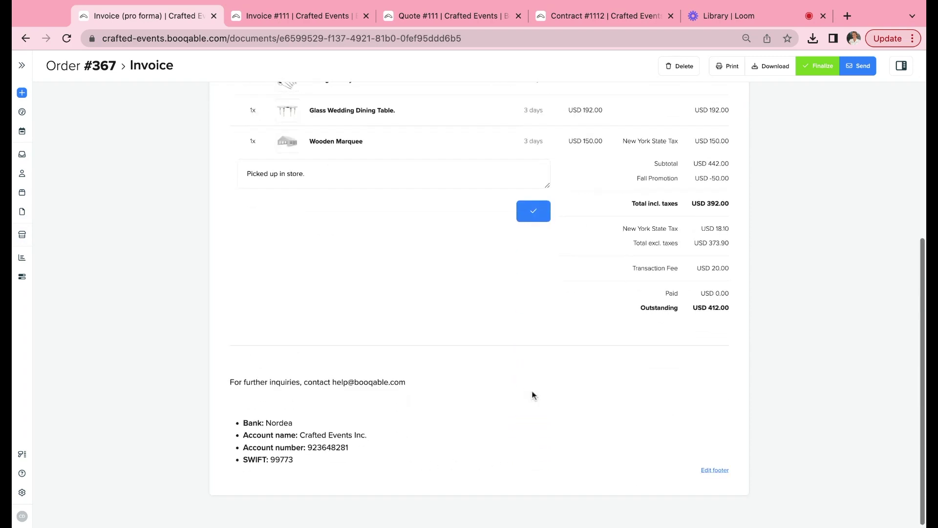
pyautogui.click(718, 473)
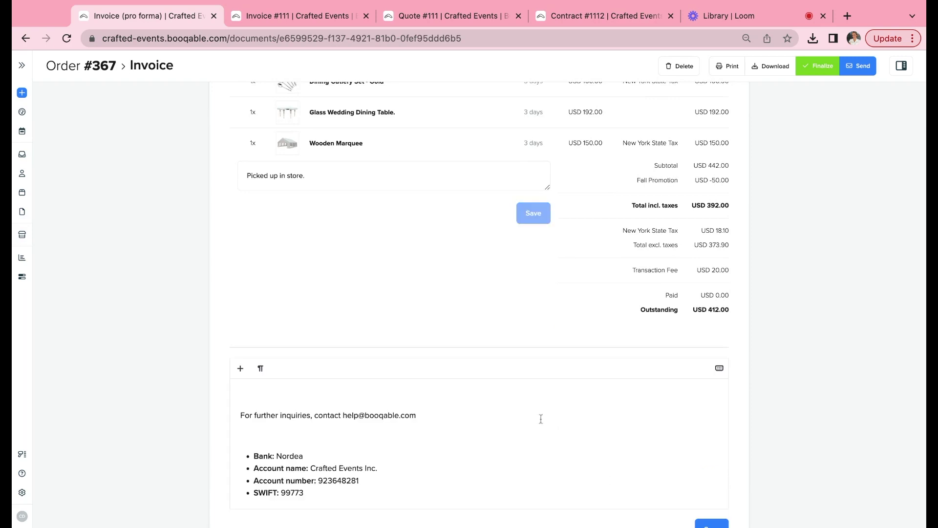
pyautogui.scroll(-2, 561, 446)
pyautogui.moveTo(416, 352); pyautogui.dragTo(305, 360)
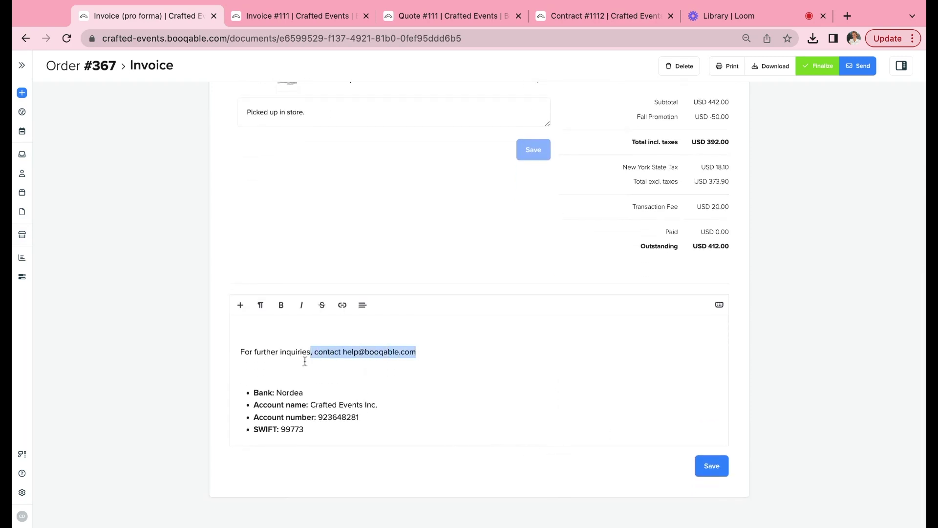
pyautogui.click(712, 465)
pyautogui.scroll(5, 633, 259)
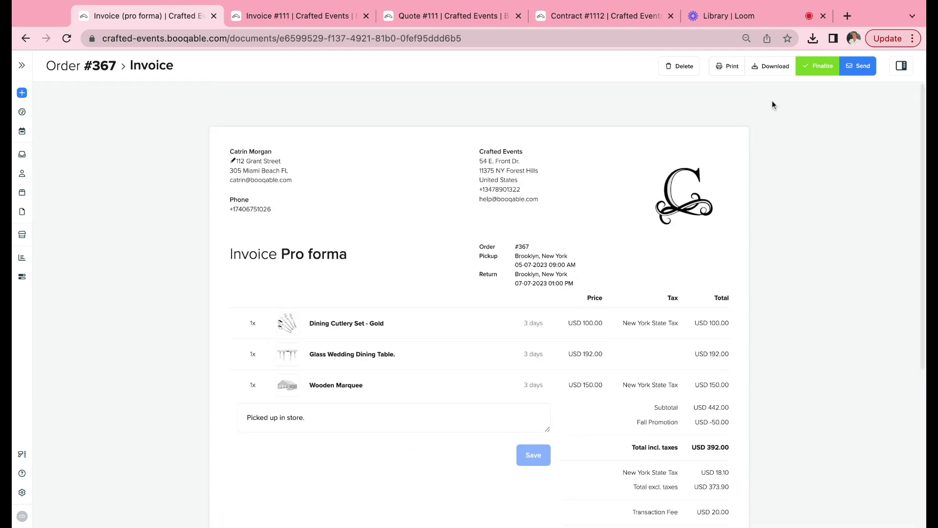
# - Finalize the invoice as #7-2023-112, draft its email with the Send invoice template, and go back to Order #367
pyautogui.click(825, 66)
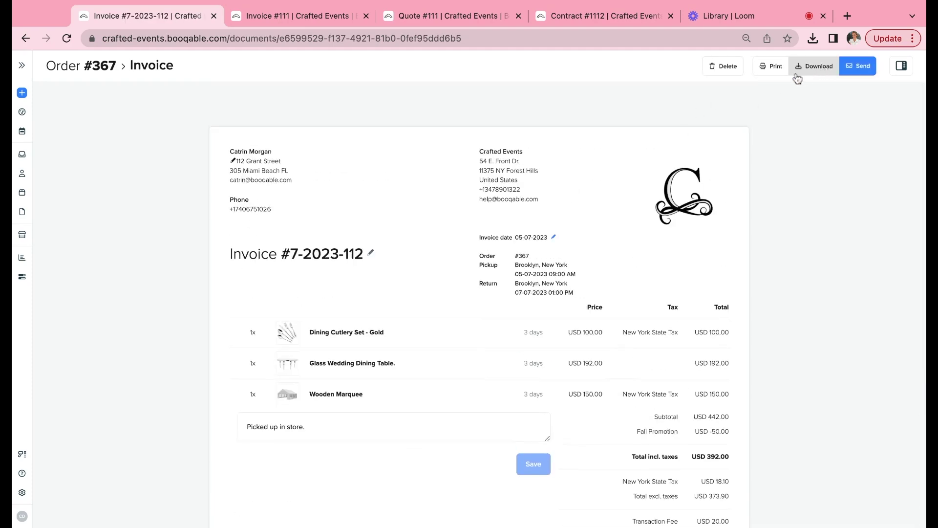
pyautogui.click(858, 66)
pyautogui.click(617, 129)
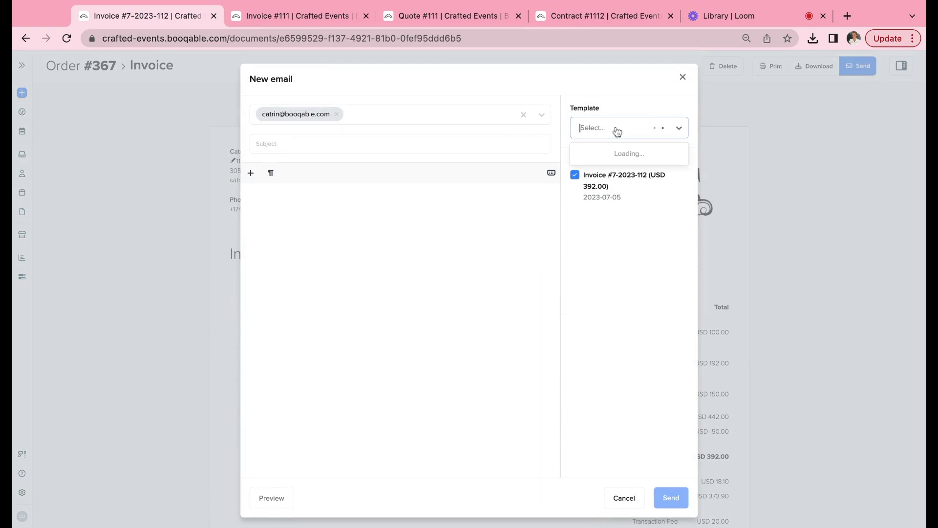
pyautogui.click(614, 177)
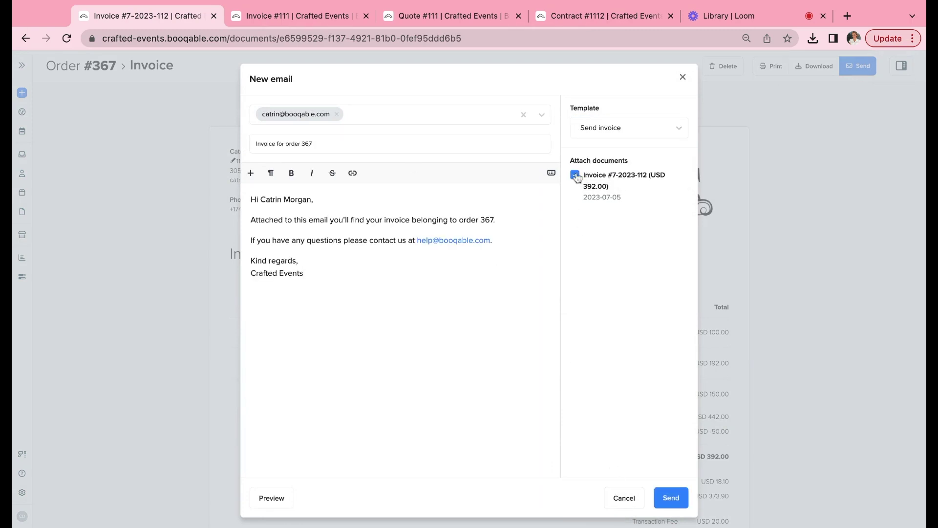
pyautogui.click(623, 504)
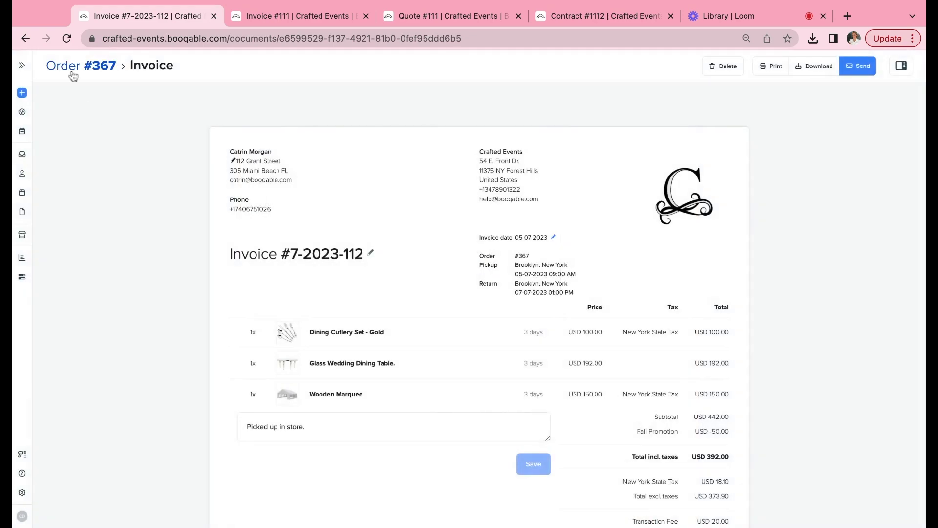
pyautogui.hotkey('alt', 'Left')
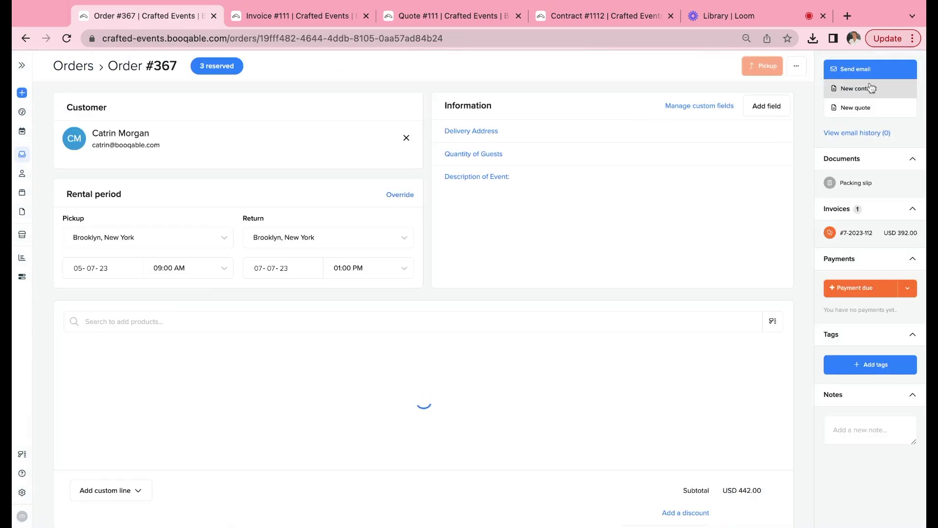
# - Create Contract #23-1113 for Order #367, draw a signature, and sign and confirm it
pyautogui.click(845, 89)
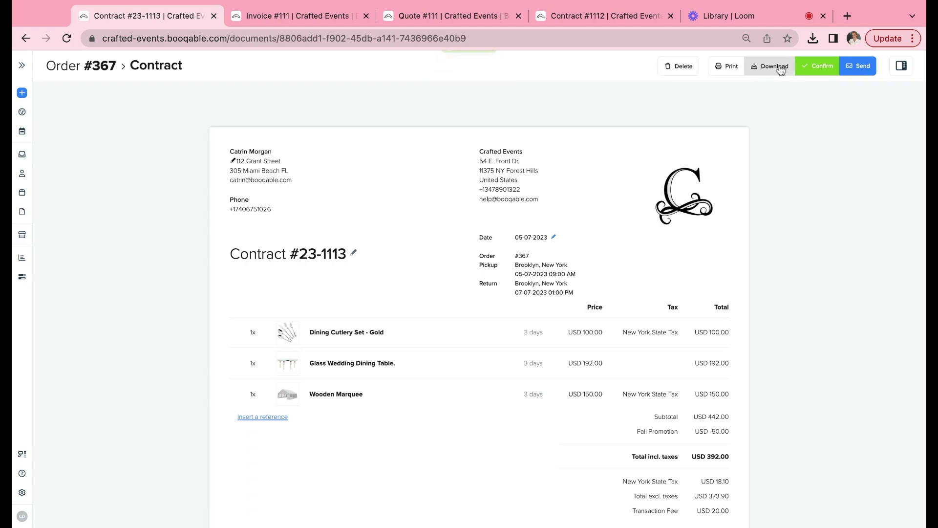
pyautogui.click(820, 66)
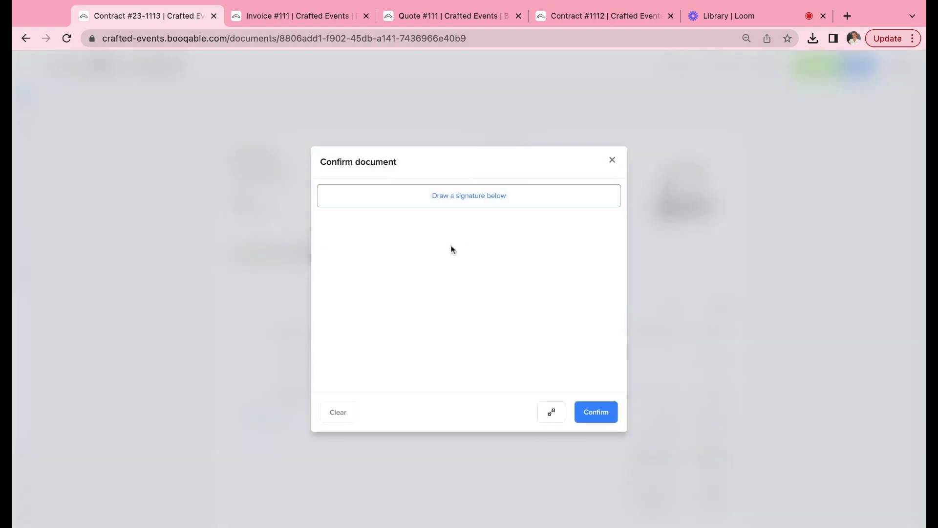
pyautogui.moveTo(451, 249); pyautogui.dragTo(389, 318)
pyautogui.moveTo(441, 296)
pyautogui.mouseDown()
pyautogui.moveTo(464, 272)
pyautogui.moveTo(498, 260)
pyautogui.mouseUp()
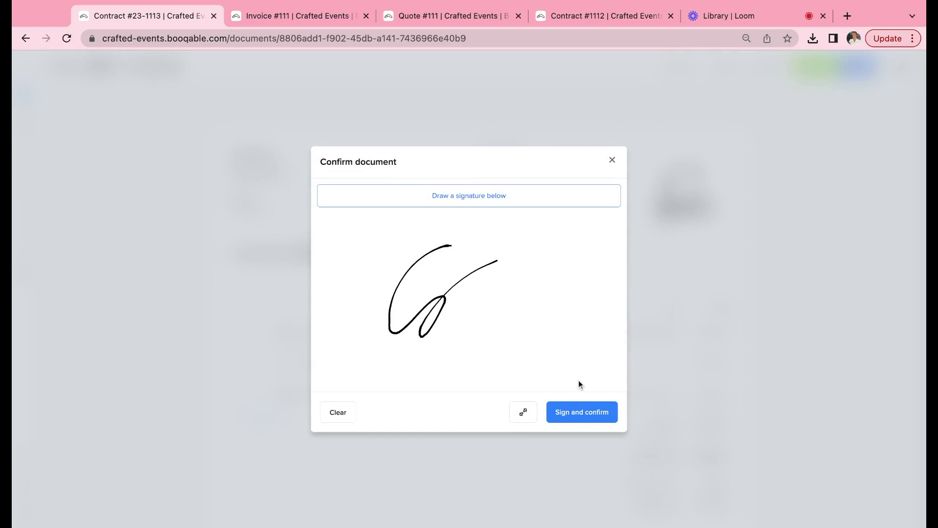
pyautogui.click(583, 417)
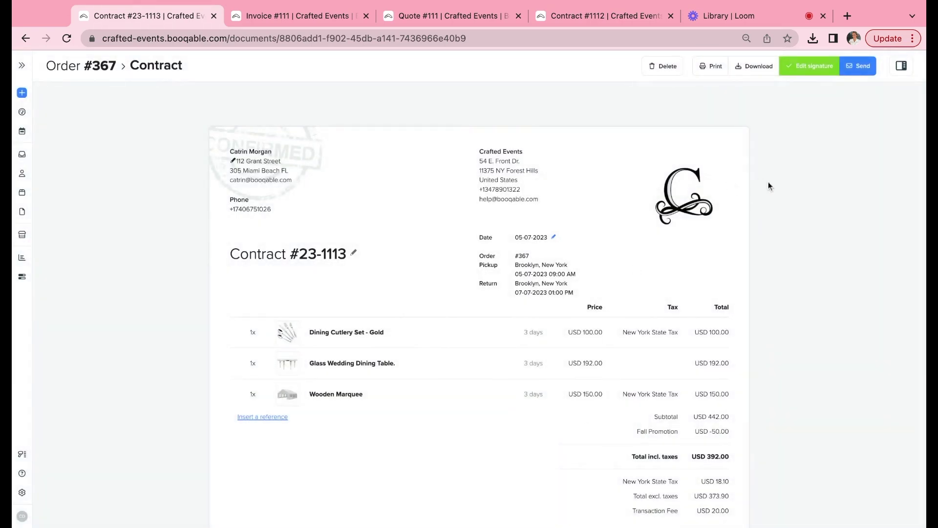
pyautogui.scroll(-8, 548, 268)
pyautogui.scroll(8, 548, 269)
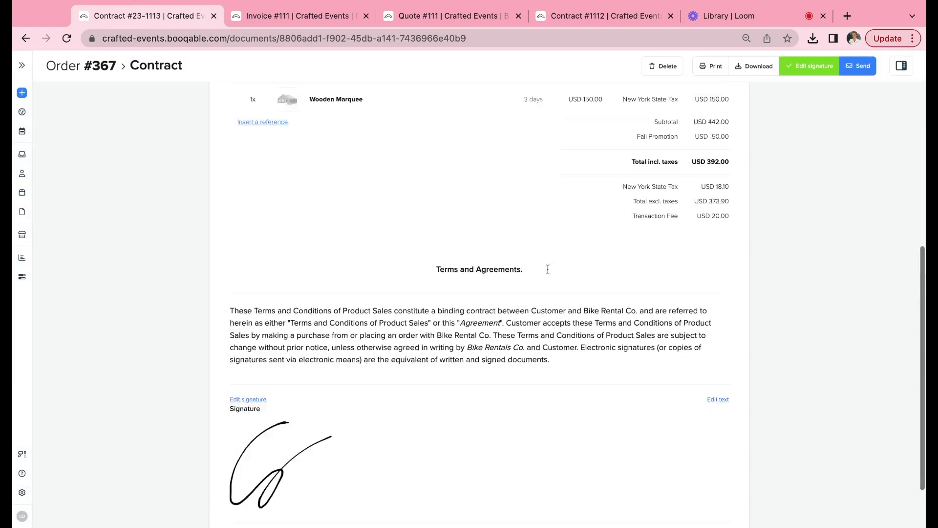
pyautogui.scroll(-1, 479, 303)
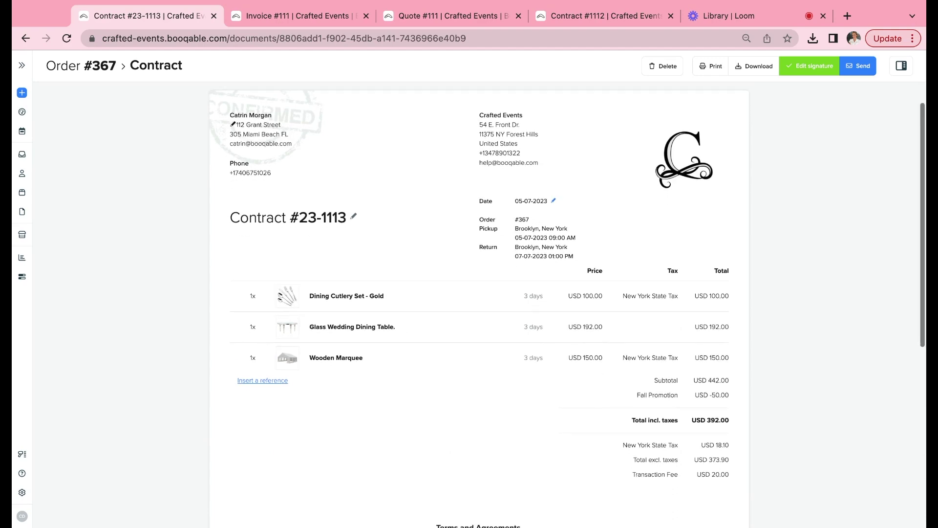